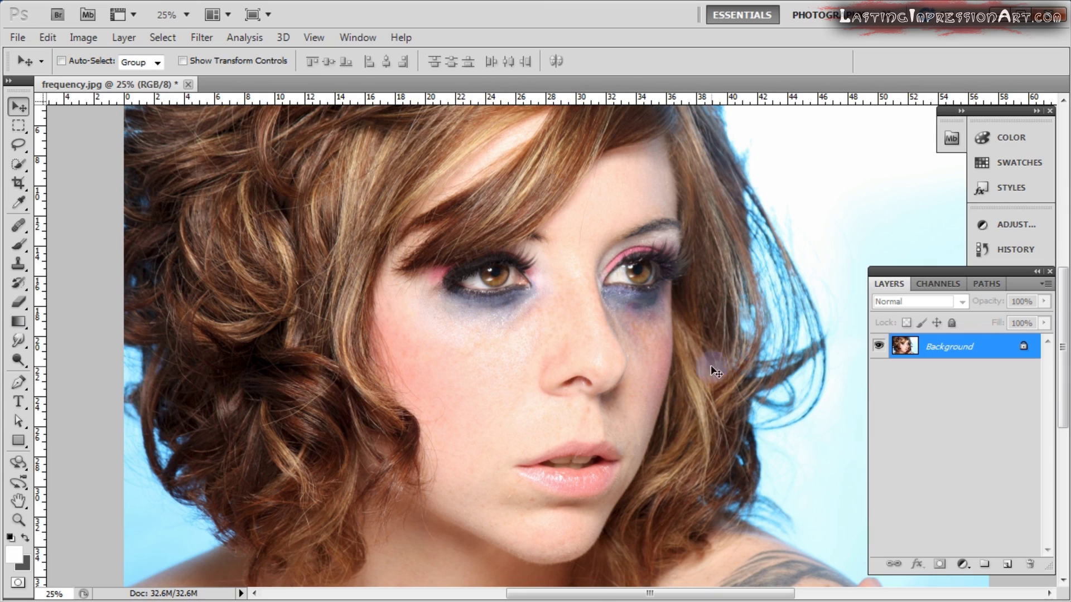
# Duplicate the Background layer twice, keeping the default names Background copy and Background copy 2
pyautogui.rightClick(949, 350)
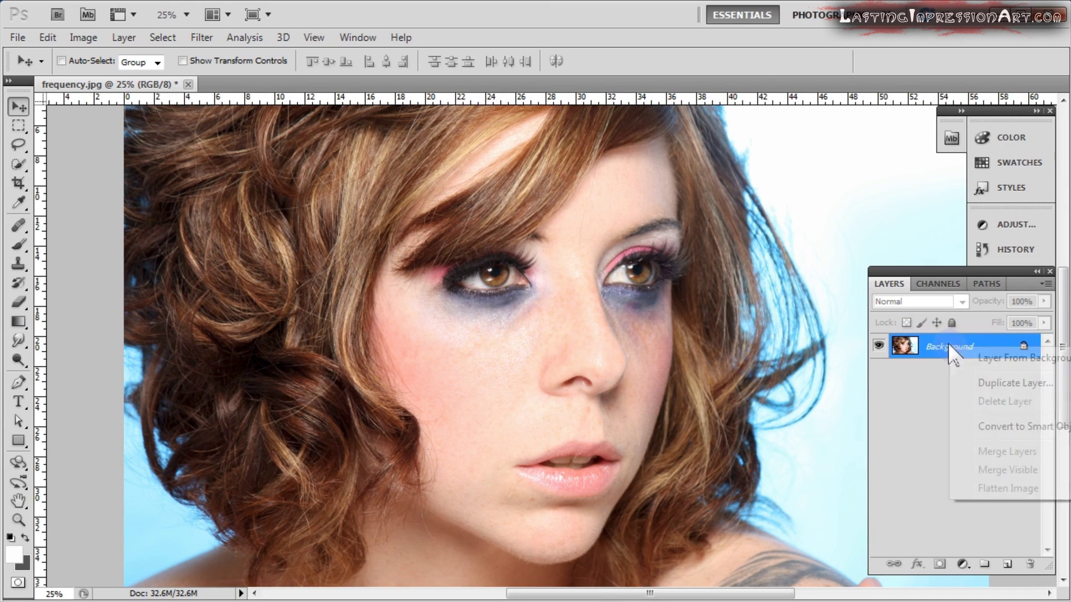
pyautogui.click(991, 383)
pyautogui.click(748, 224)
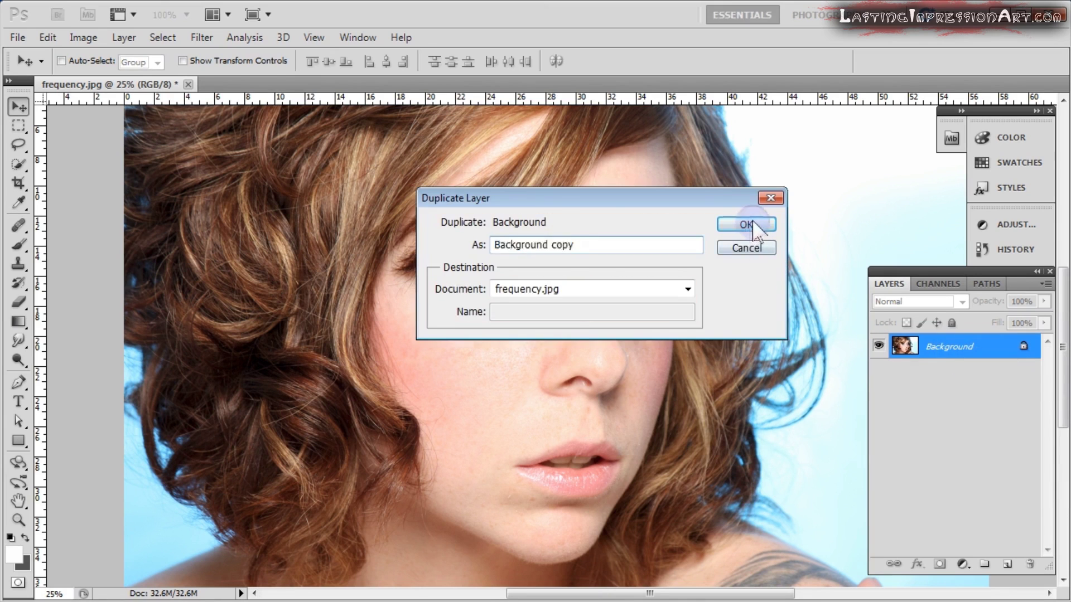
pyautogui.click(125, 39)
pyautogui.click(181, 71)
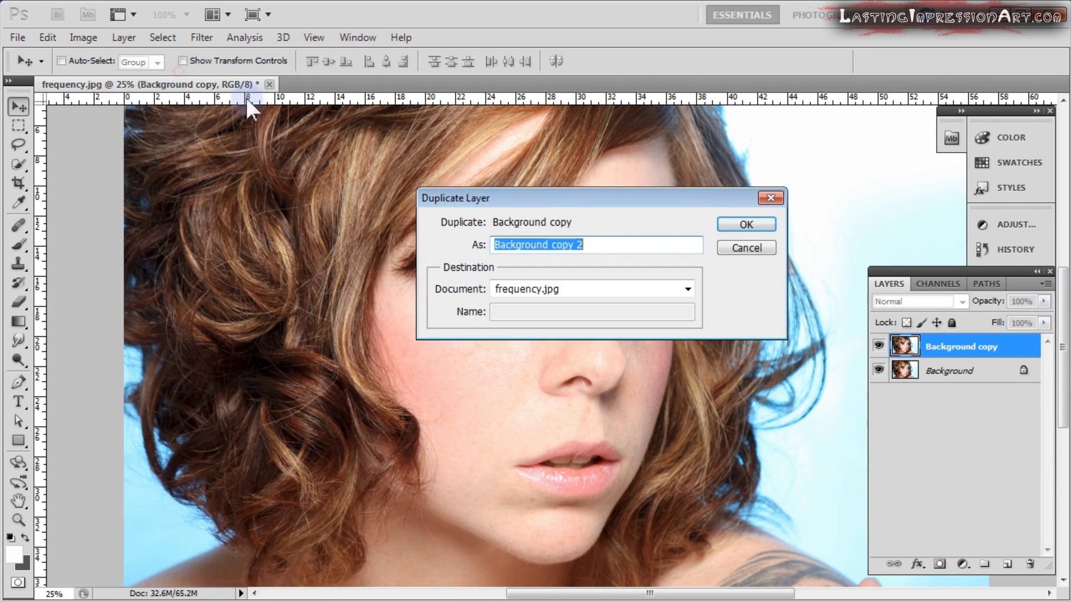
pyautogui.click(747, 221)
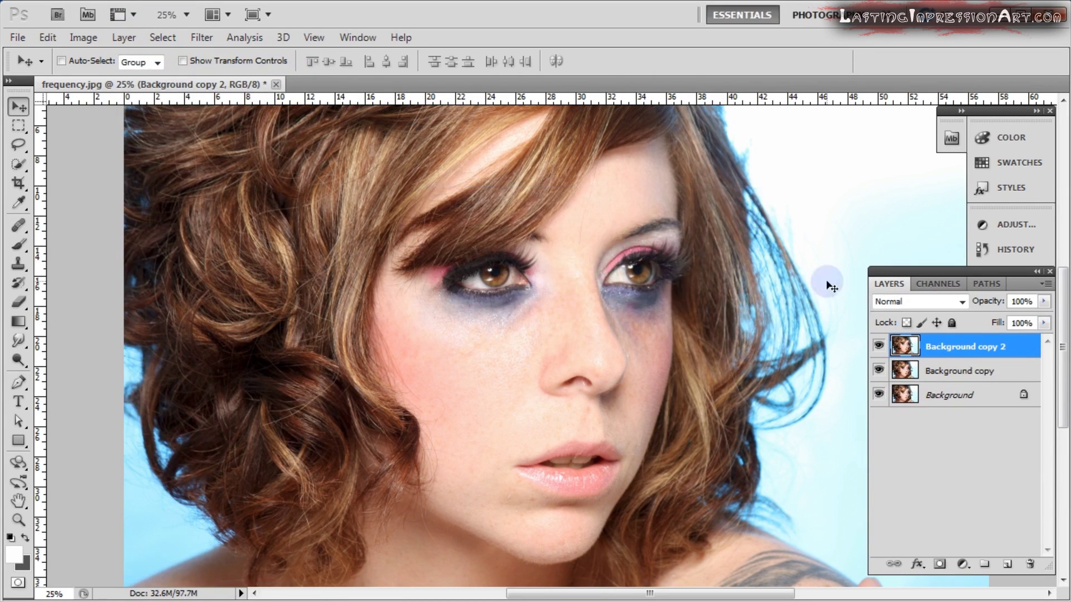
# Rename the Background copy layer to low and the Background copy 2 layer to high
pyautogui.click(964, 379)
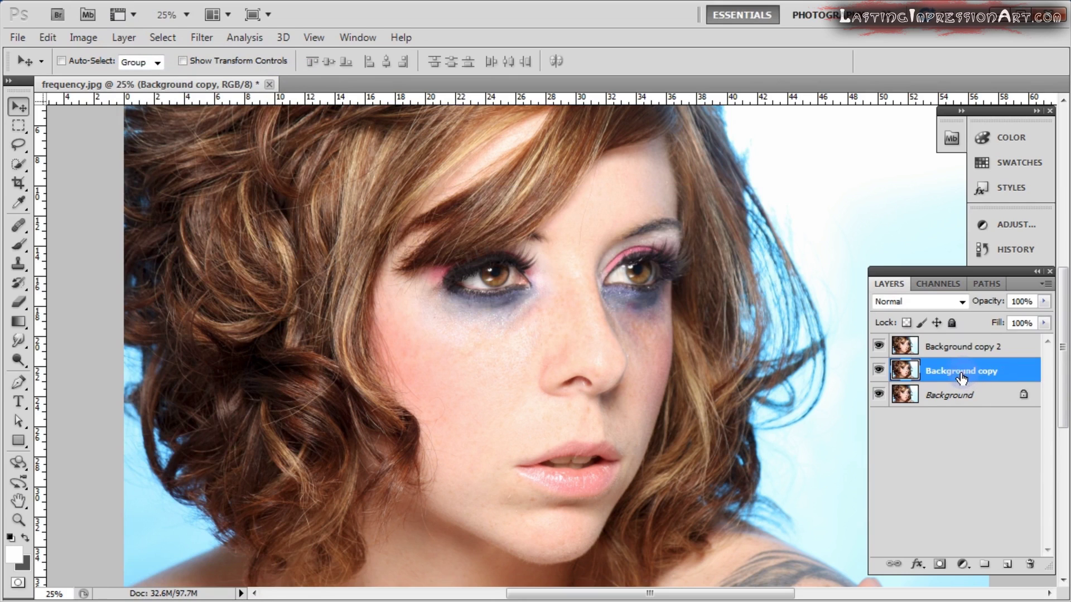
pyautogui.doubleClick(959, 372)
pyautogui.write('low')
pyautogui.click(957, 349)
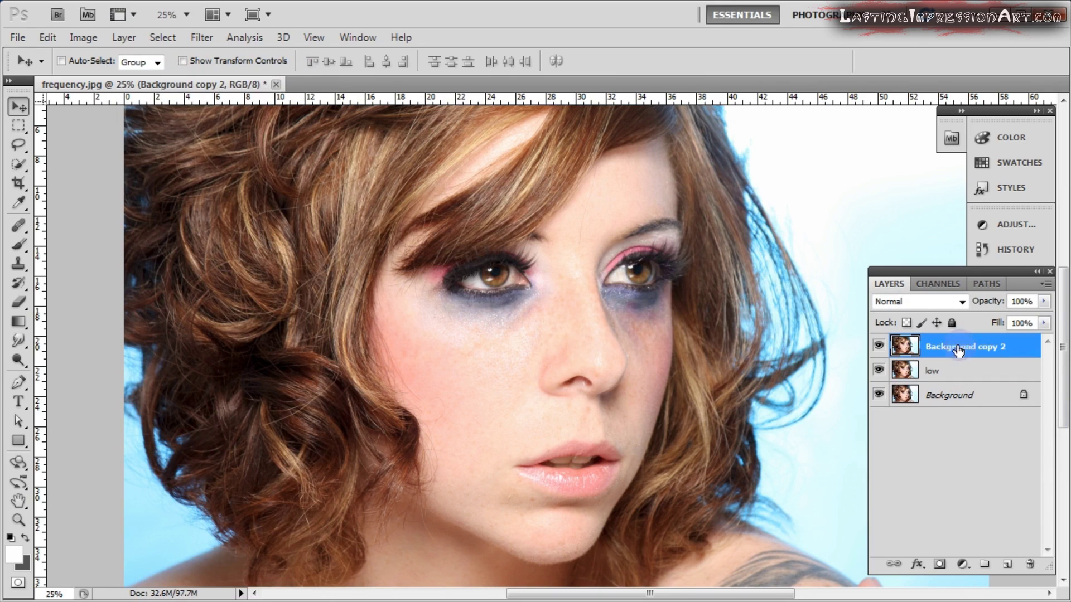
pyautogui.doubleClick(957, 350)
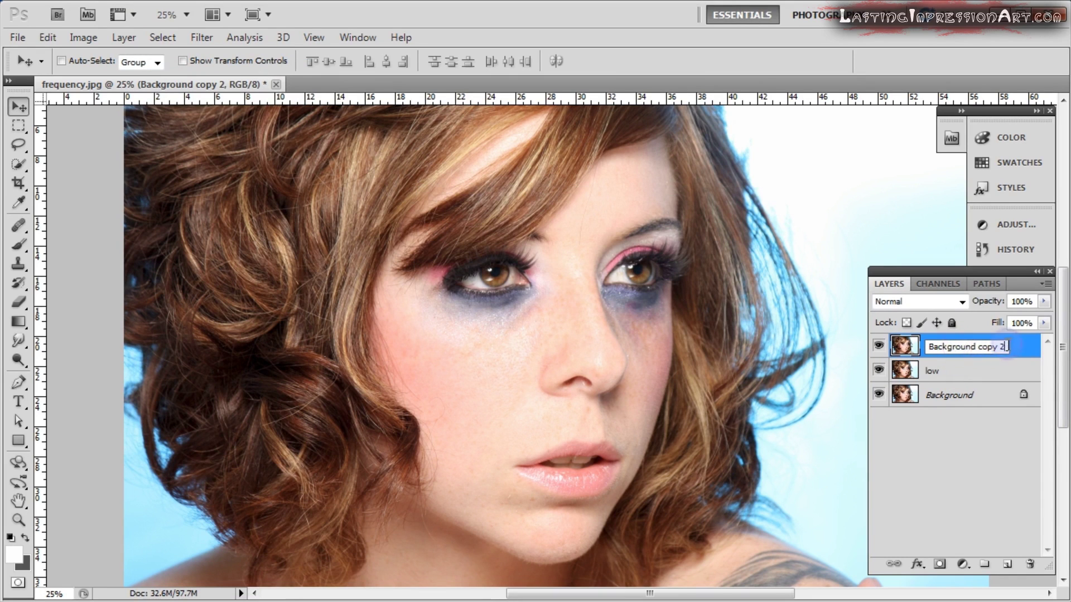
pyautogui.write('high')
pyautogui.click(959, 440)
# Group the low and high layers together, expand the group and toggle its visibility off and on
pyautogui.click(958, 368)
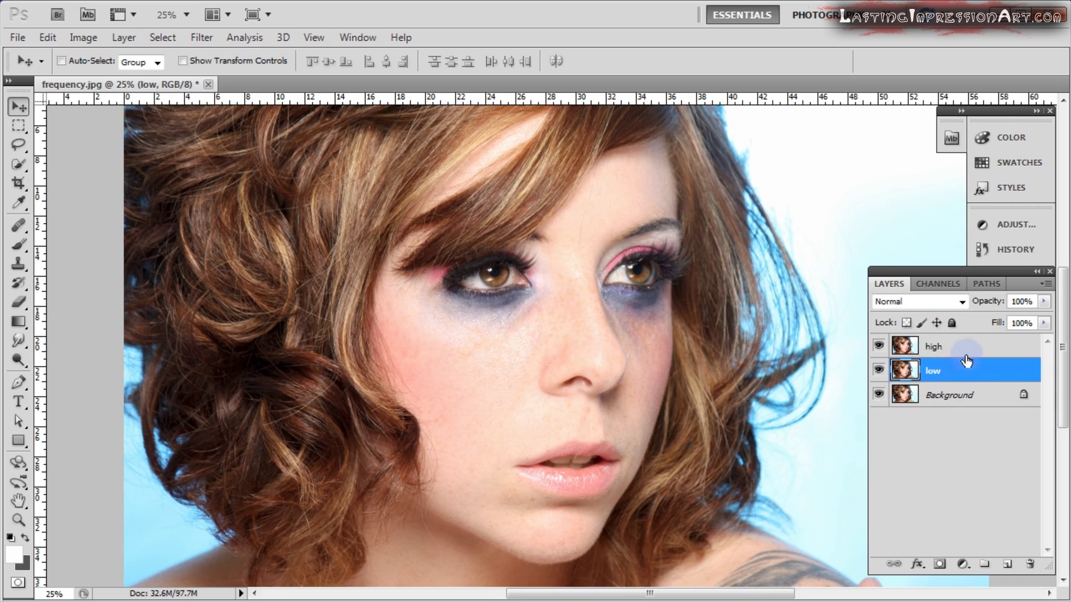
pyautogui.keyDown('shift'); pyautogui.click(973, 351); pyautogui.keyUp('shift')
pyautogui.moveTo(969, 369); pyautogui.dragTo(986, 564)
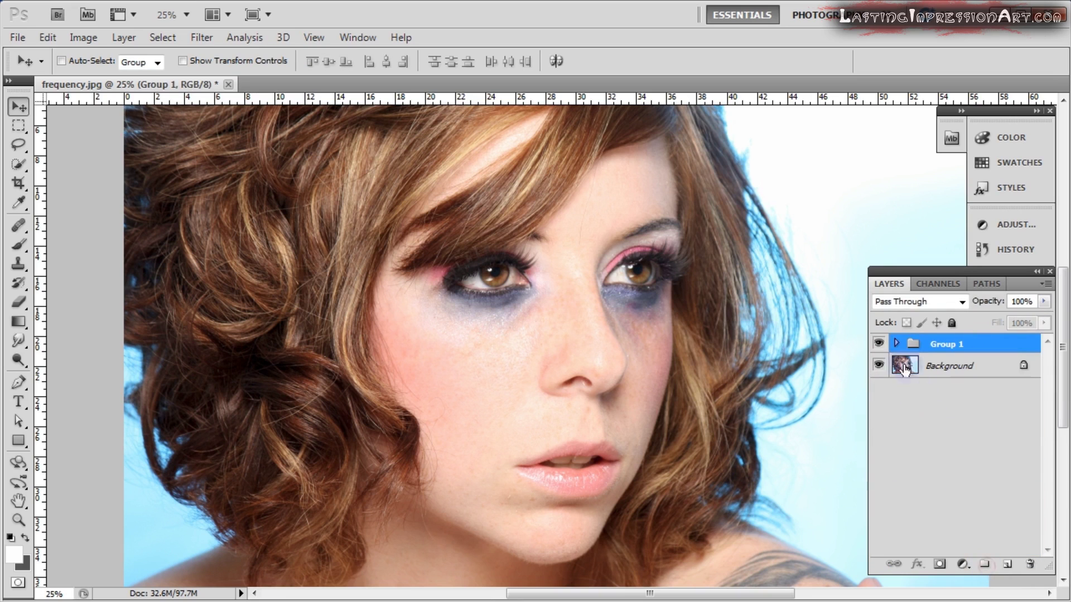
pyautogui.click(897, 345)
pyautogui.click(878, 345)
pyautogui.click(879, 345)
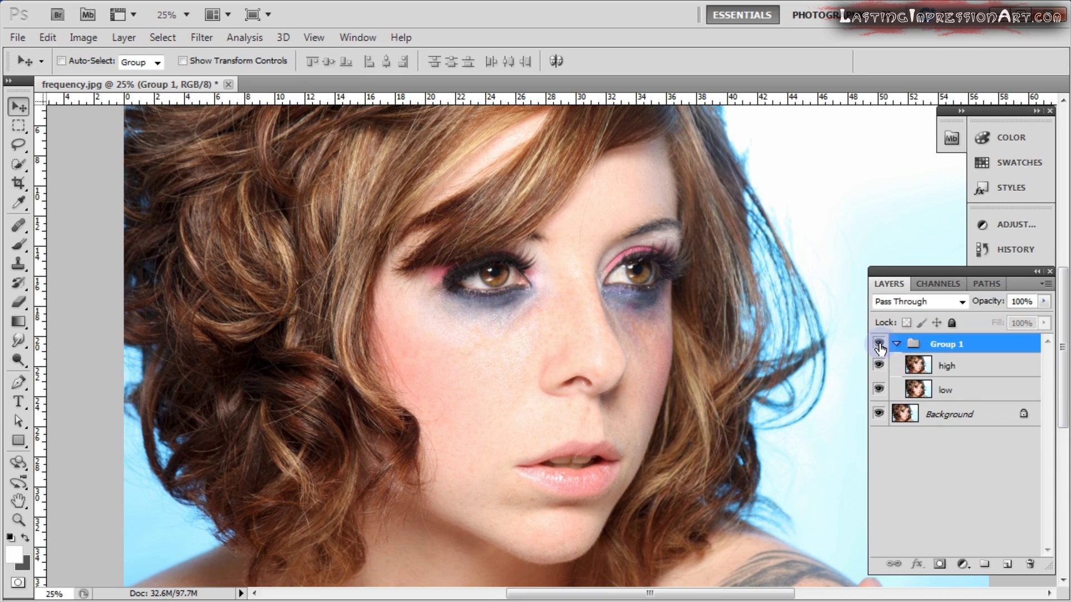
# Apply a Gaussian Blur with a 10.0 pixel radius to the low layer
pyautogui.click(950, 398)
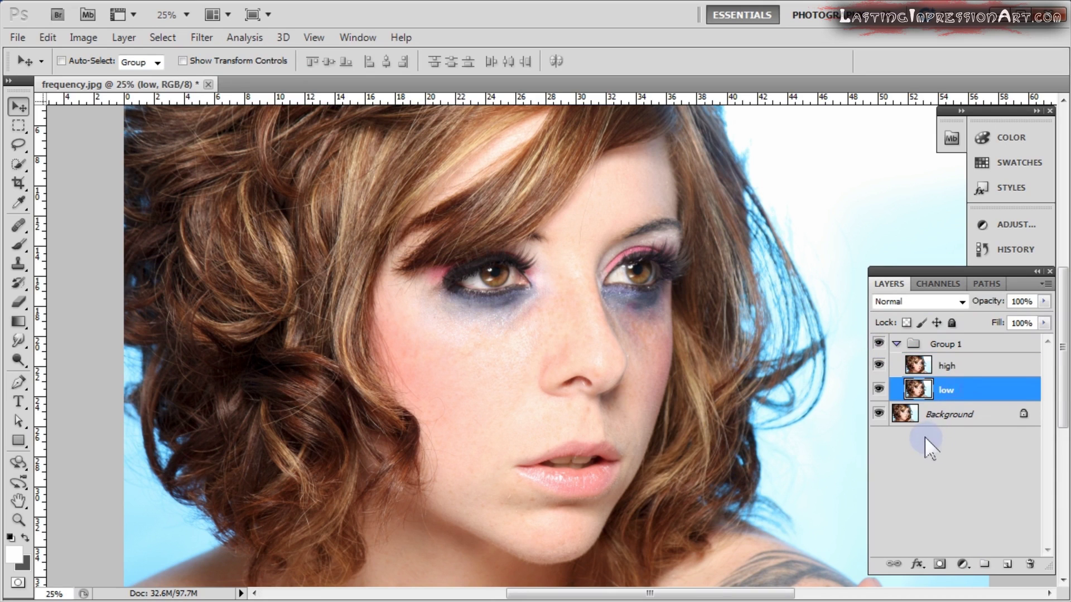
pyautogui.click(198, 38)
pyautogui.moveTo(307, 189)
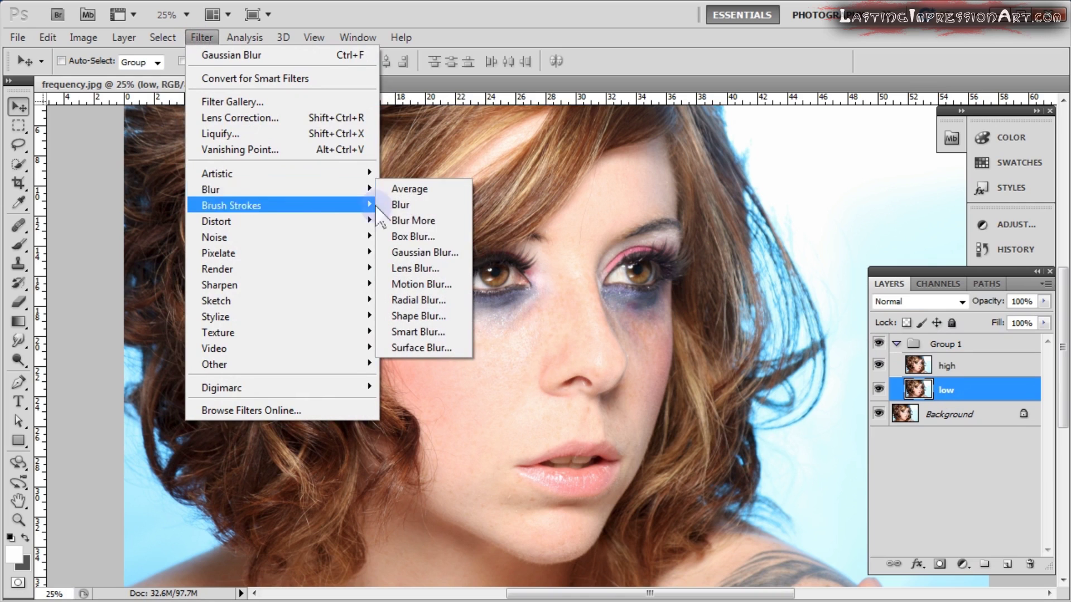
pyautogui.click(449, 257)
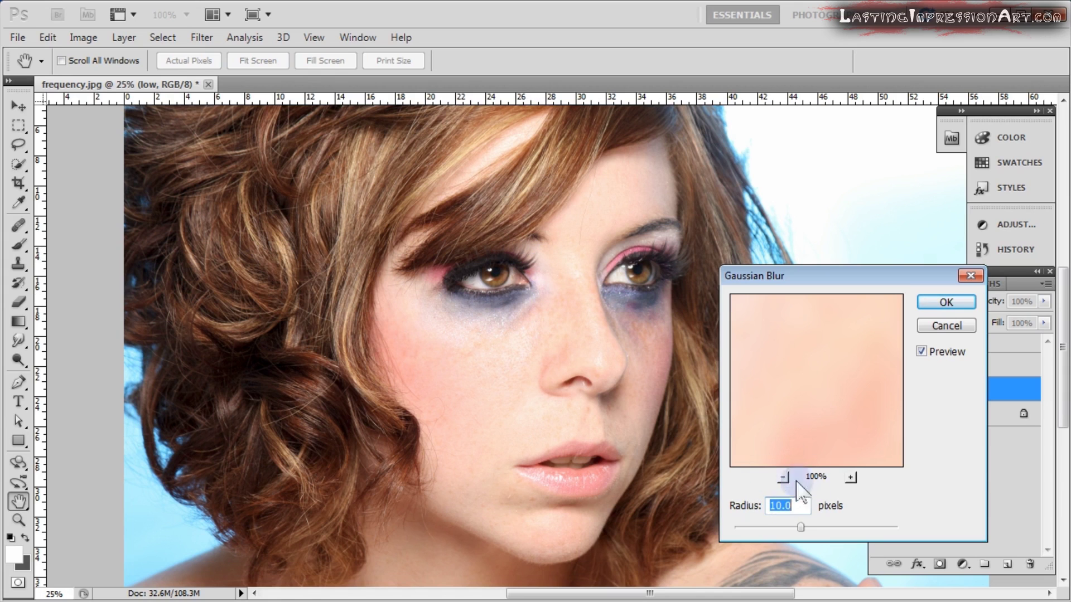
pyautogui.click(946, 304)
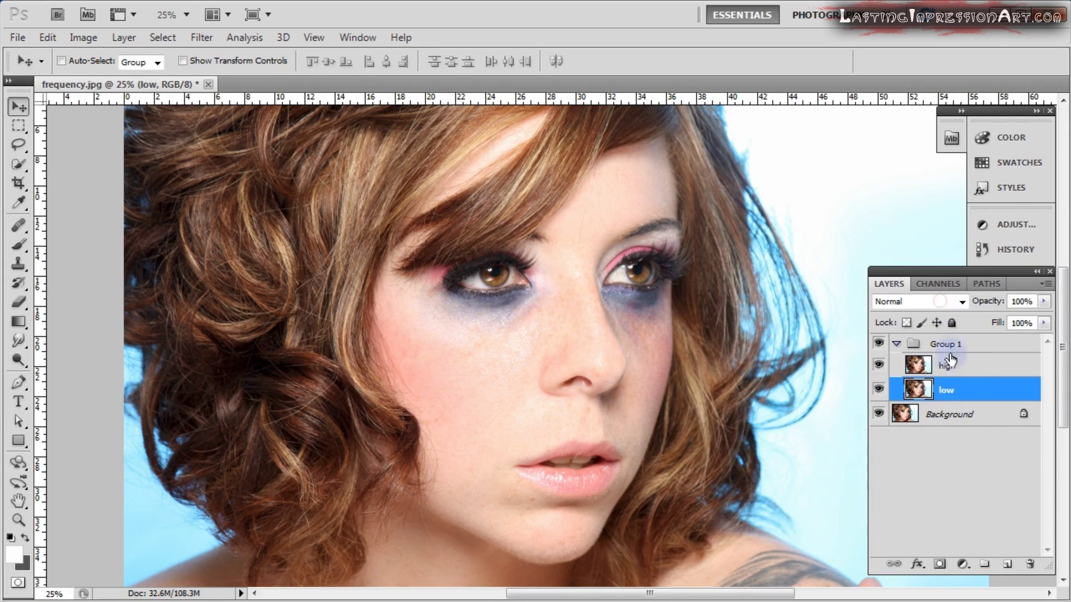
# Hide and reshow the high layer to check the blurred low layer, and open Apply Image for the high layer
pyautogui.click(940, 368)
pyautogui.click(879, 366)
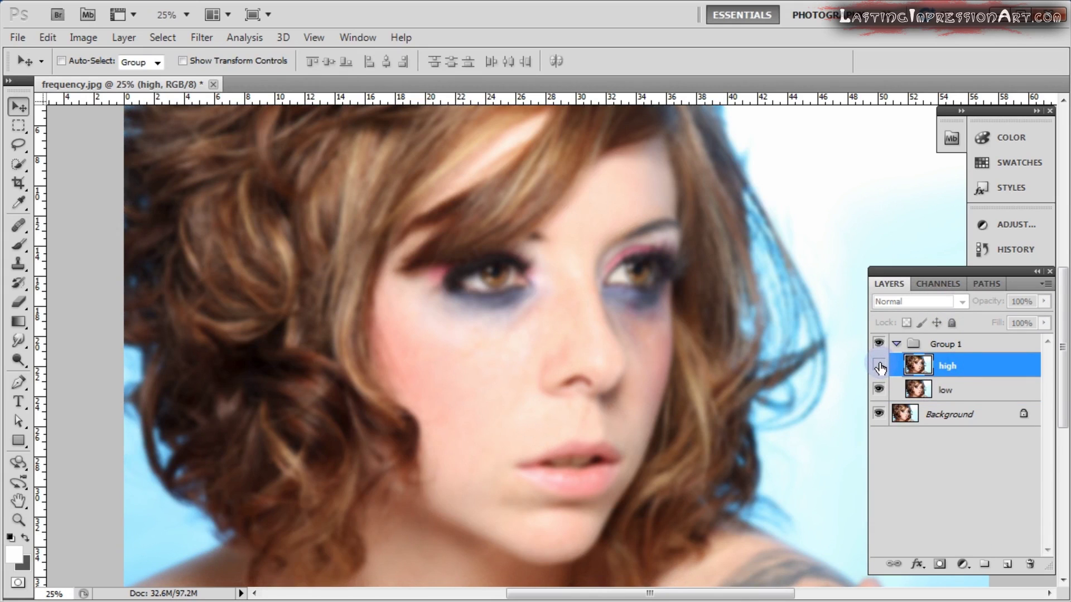
pyautogui.click(879, 366)
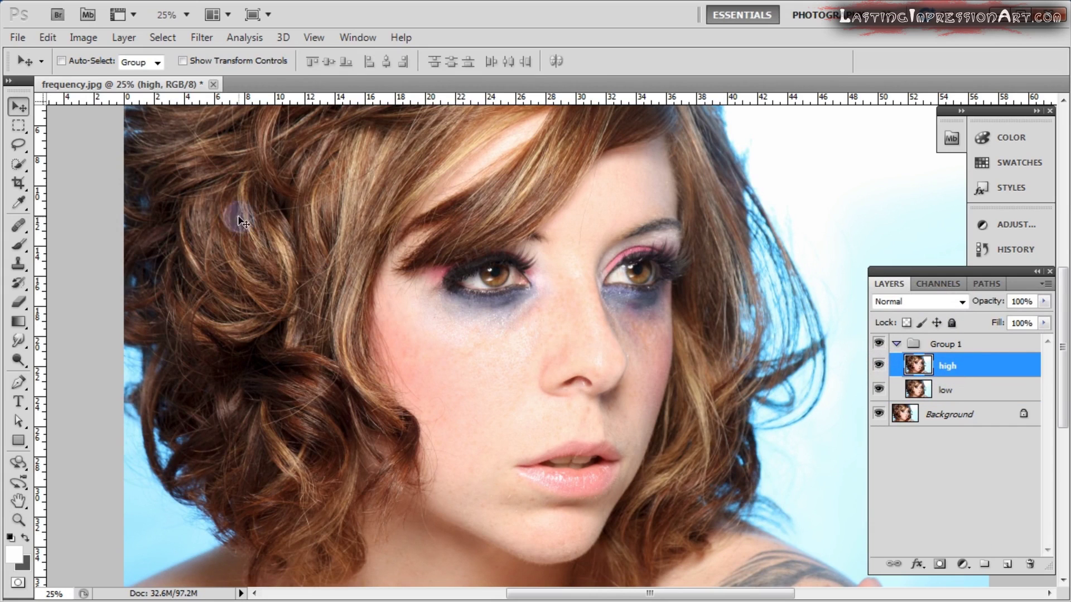
pyautogui.click(84, 38)
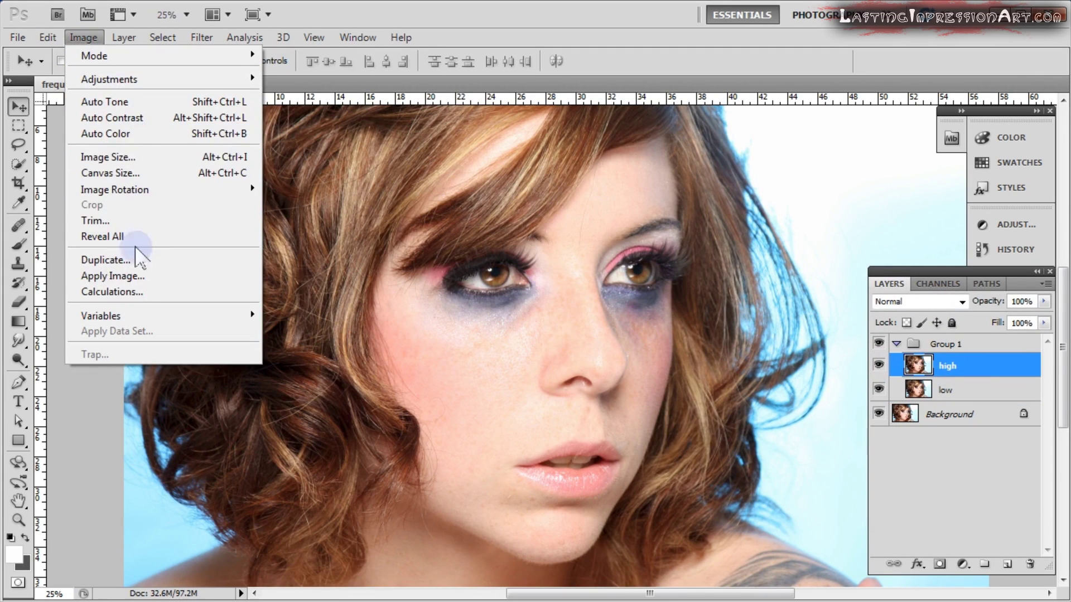
pyautogui.click(136, 278)
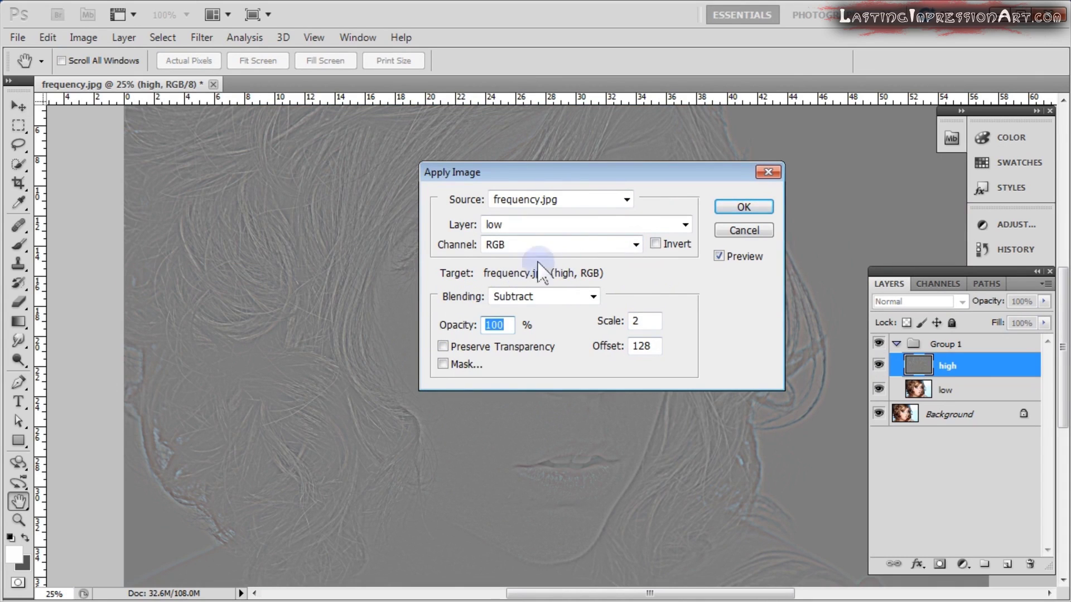
# Try Add blending in Apply Image with the low layer inverted, scale 2 and offset 0
pyautogui.click(592, 297)
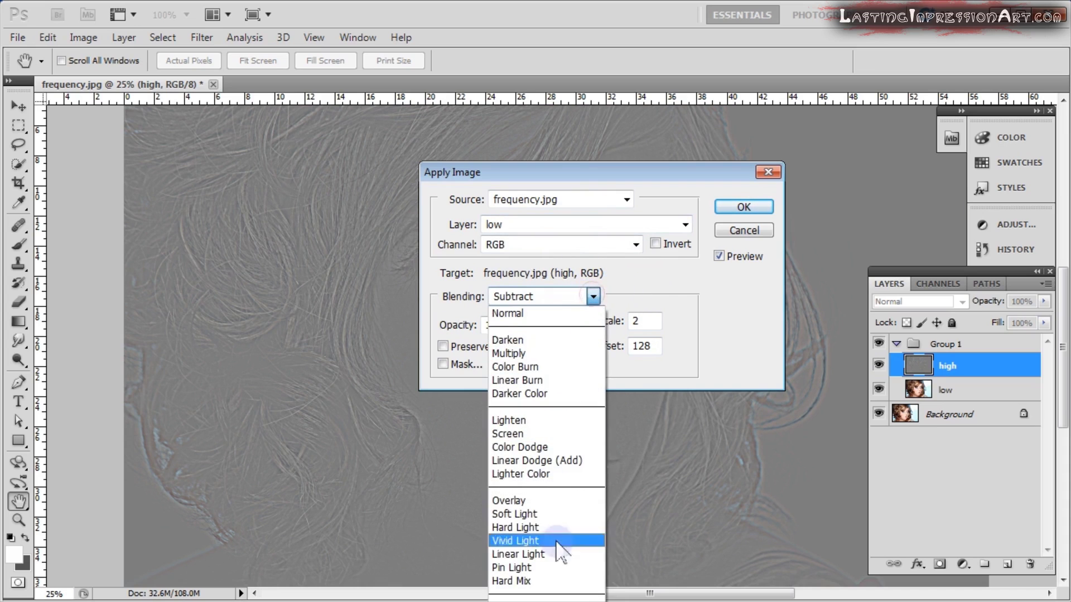
pyautogui.click(547, 523)
pyautogui.click(639, 322)
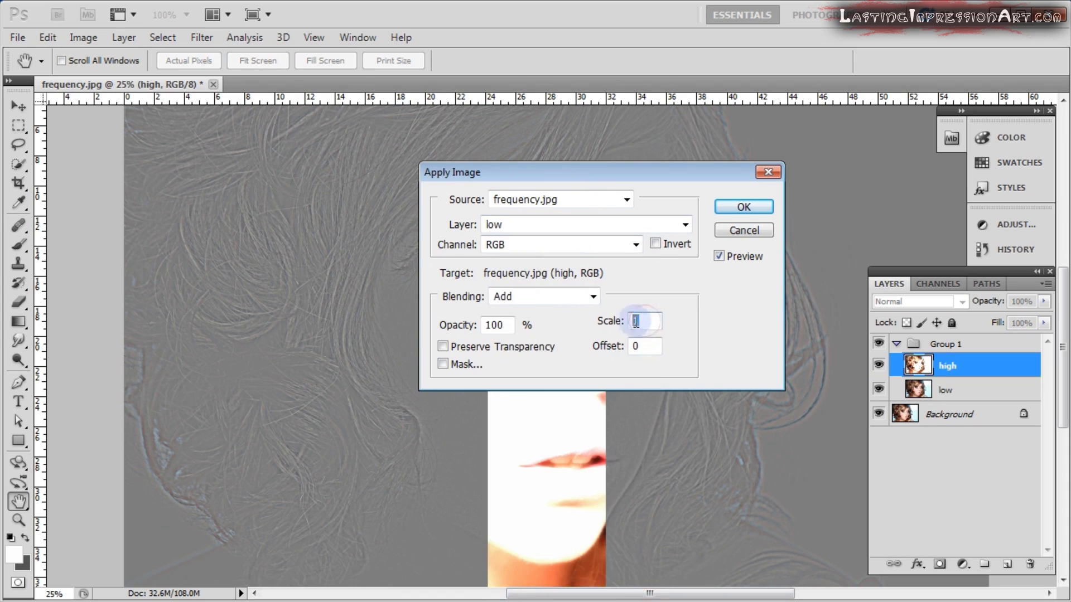
pyautogui.write('2')
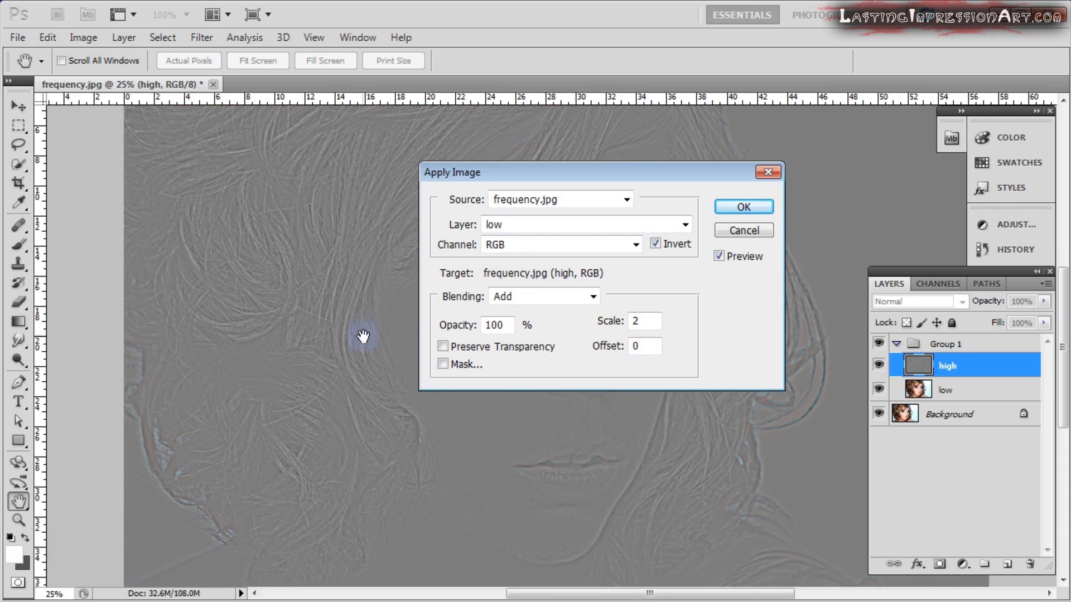
pyautogui.click(655, 244)
# Apply the low layer's RGB channel to the high layer with Subtract blending, scale 2 and offset 128, without inverting
pyautogui.click(592, 297)
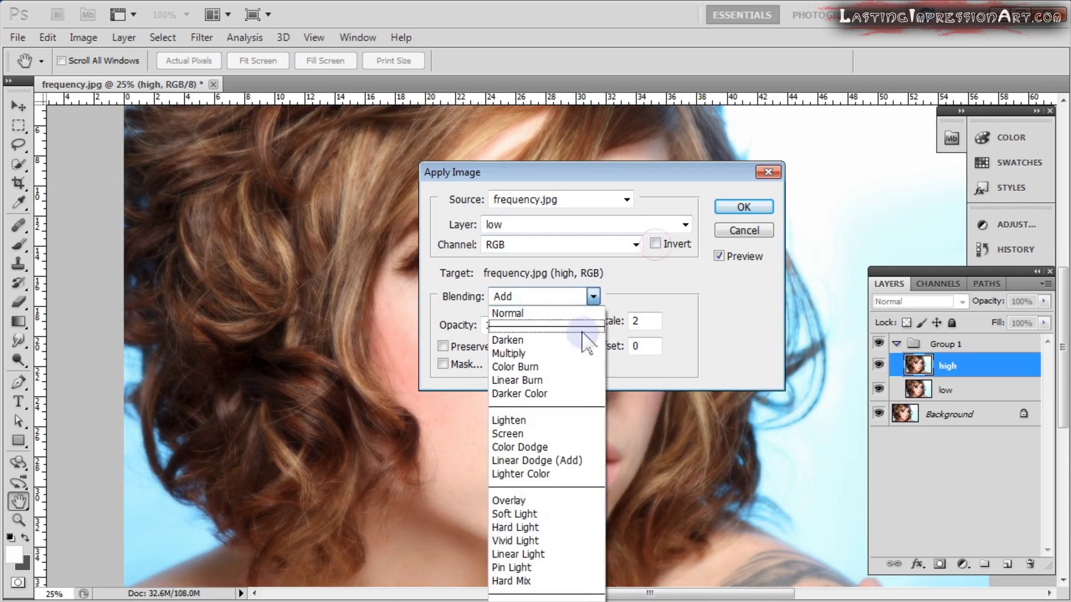
pyautogui.click(558, 591)
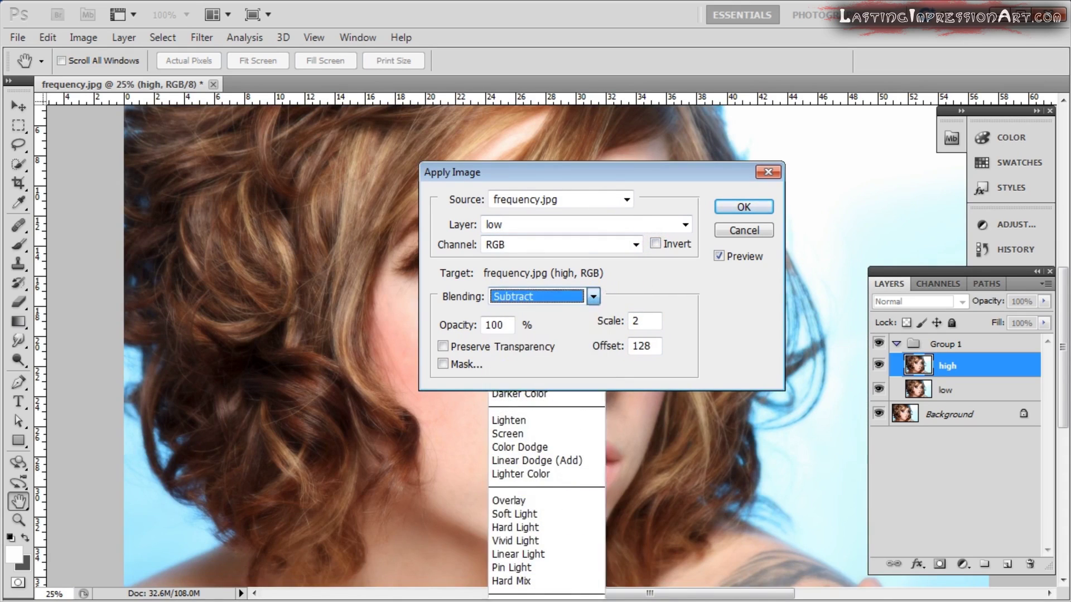
pyautogui.click(644, 322)
pyautogui.click(650, 347)
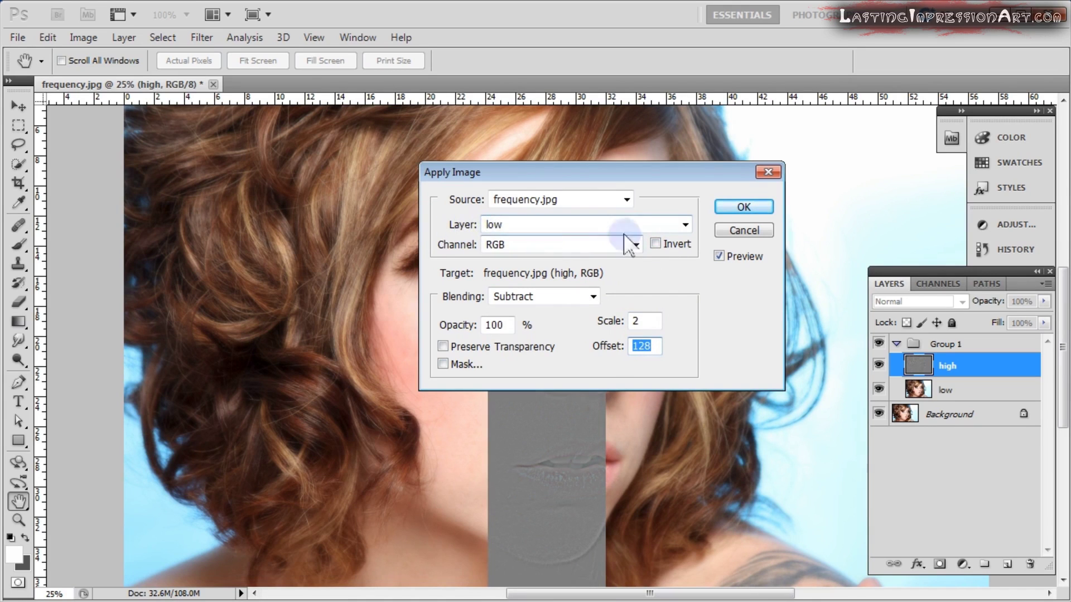
pyautogui.click(752, 208)
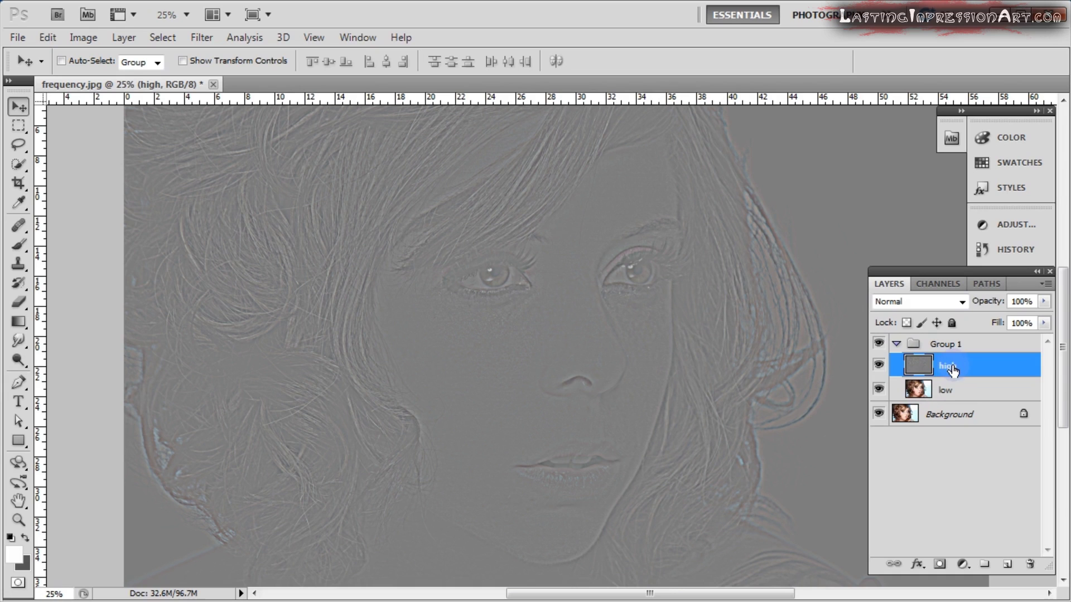
# Set the high layer's blend mode to Linear Light and toggle its visibility to compare the image
pyautogui.click(961, 301)
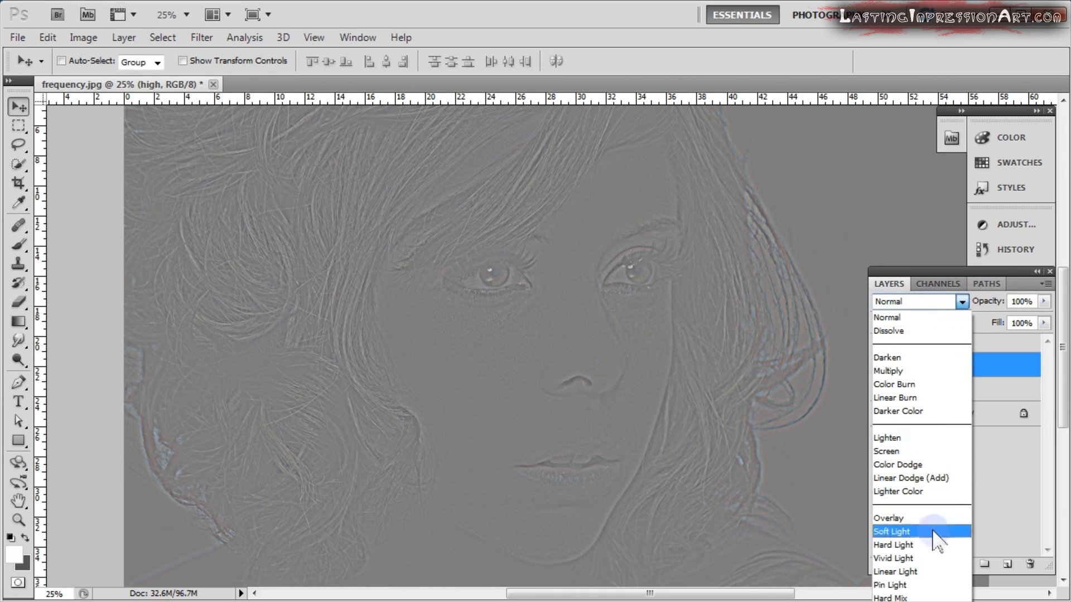
pyautogui.click(914, 572)
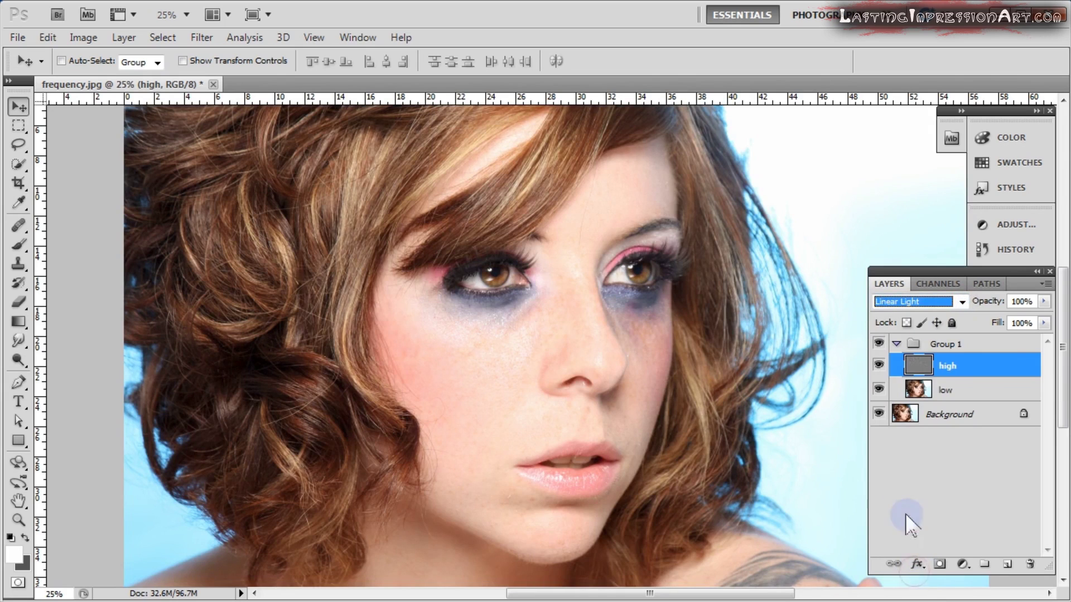
pyautogui.click(880, 367)
pyautogui.click(879, 367)
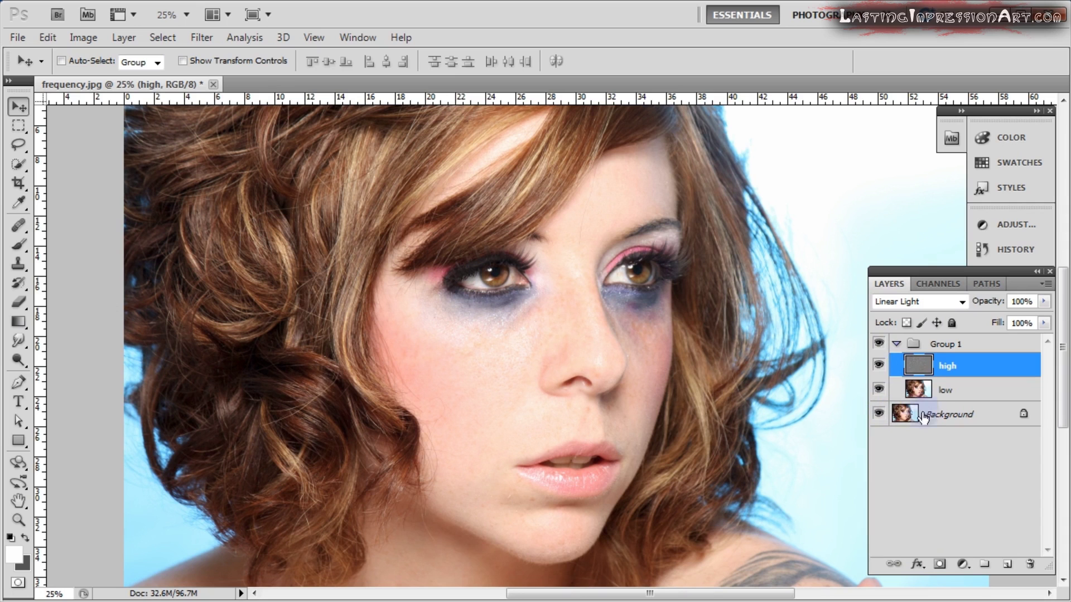
# Heal the skin blemishes around the mouth and chin on the high layer with the 19-pixel Healing Brush
pyautogui.click(516, 349)
pyautogui.click(512, 350)
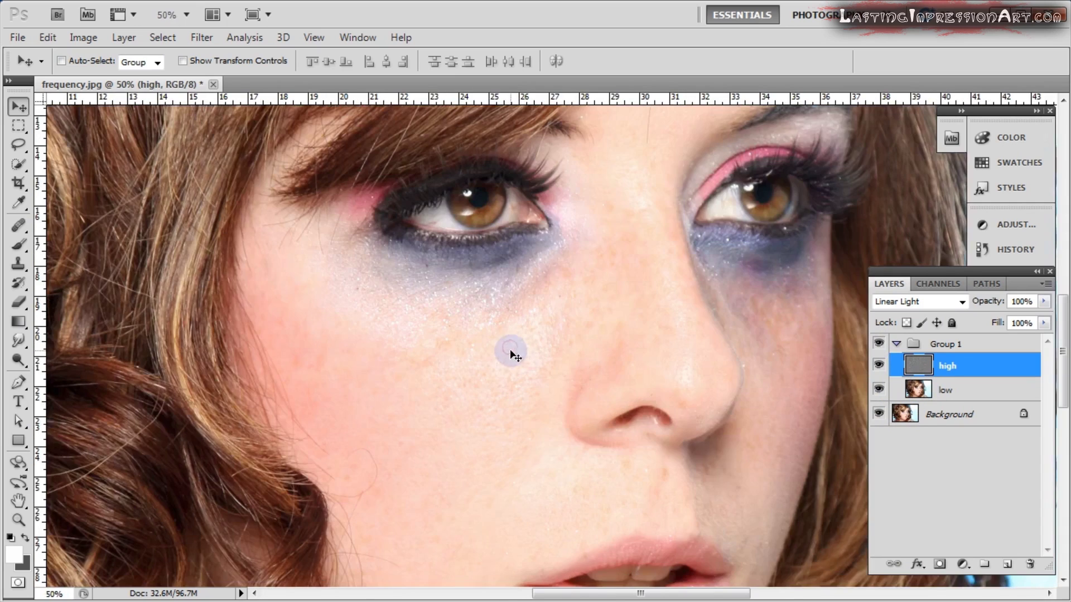
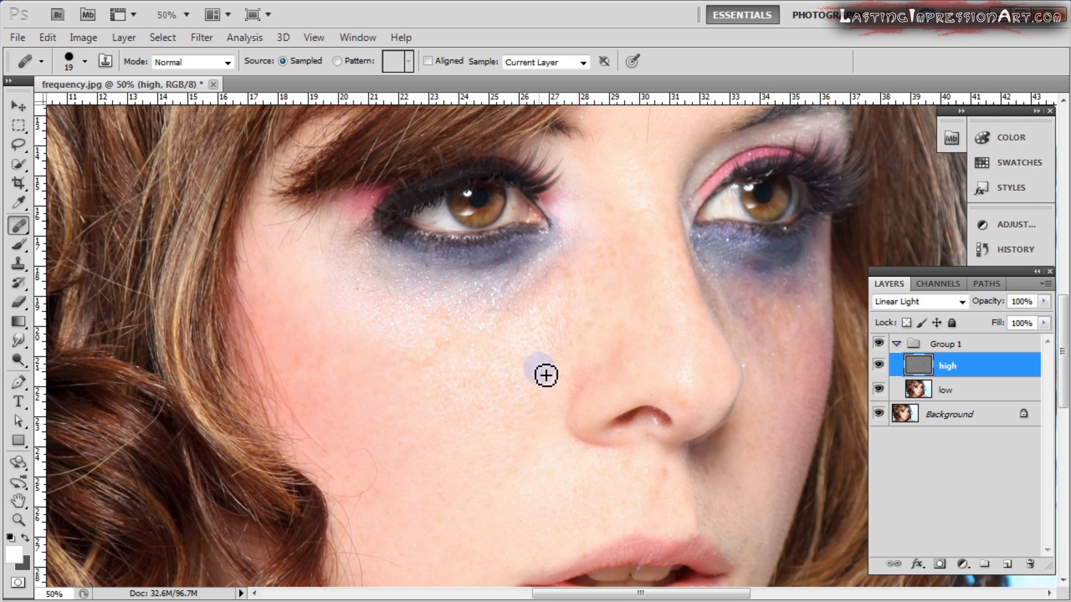
pyautogui.moveTo(580, 384); pyautogui.dragTo(569, 262)
pyautogui.scroll(-3, 605, 366)
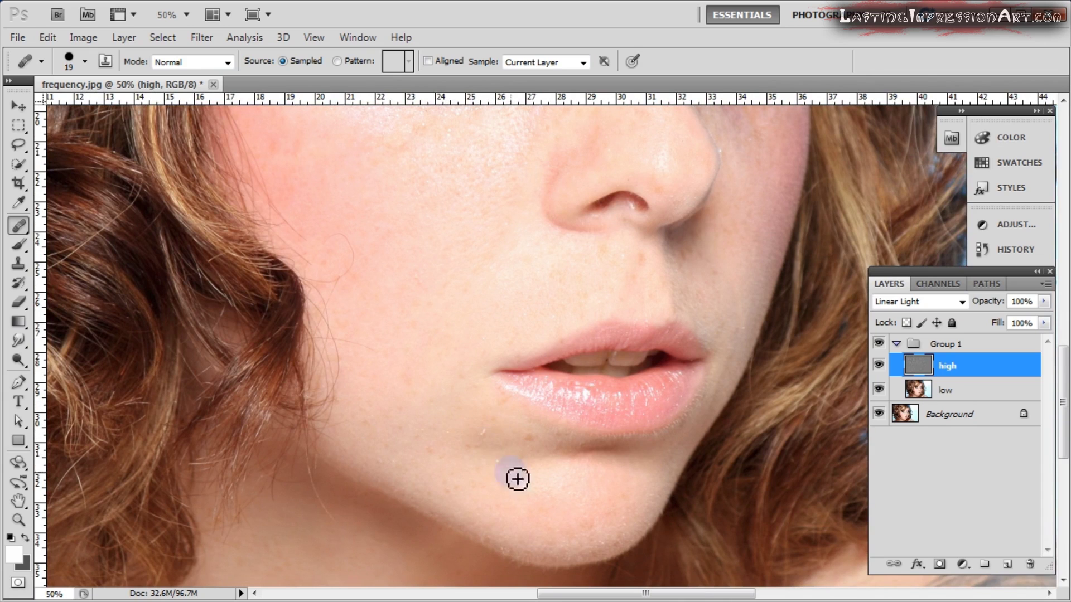
pyautogui.moveTo(714, 201)
pyautogui.mouseDown()
pyautogui.moveTo(659, 348)
pyautogui.moveTo(690, 238)
pyautogui.mouseUp()
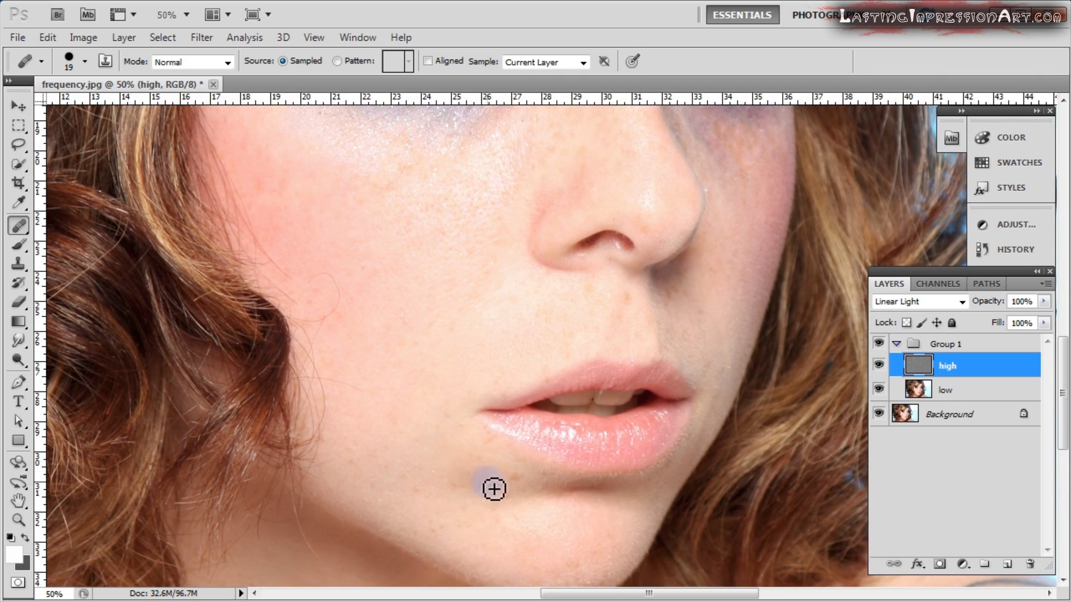
pyautogui.keyDown('alt'); pyautogui.click(425, 477); pyautogui.keyUp('alt')
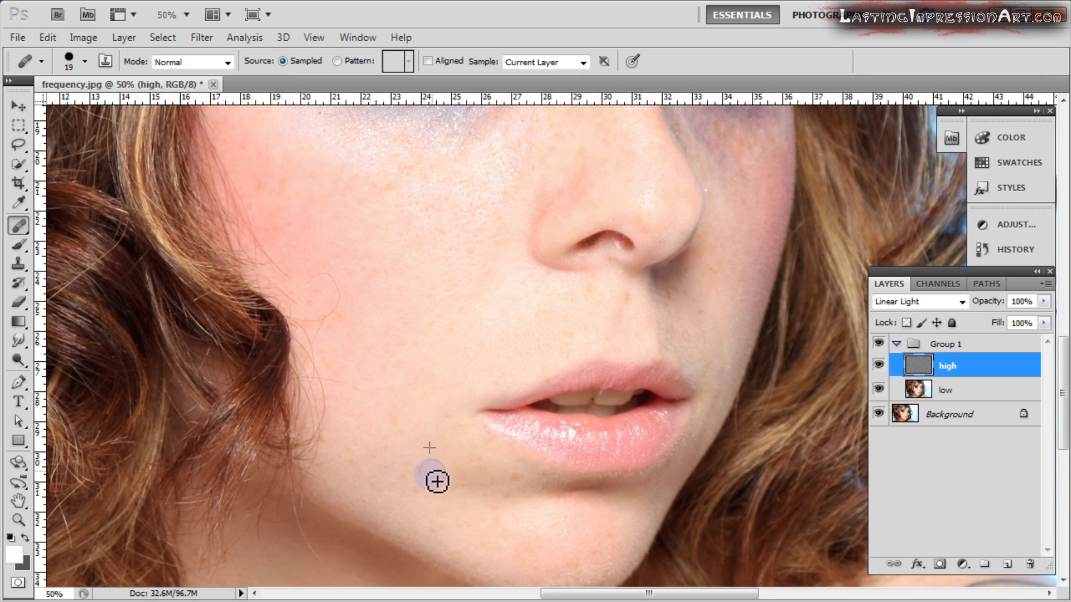
# Heal the texture spots on the far cheek and beneath the far eye on the high layer
pyautogui.scroll(5, 504, 376)
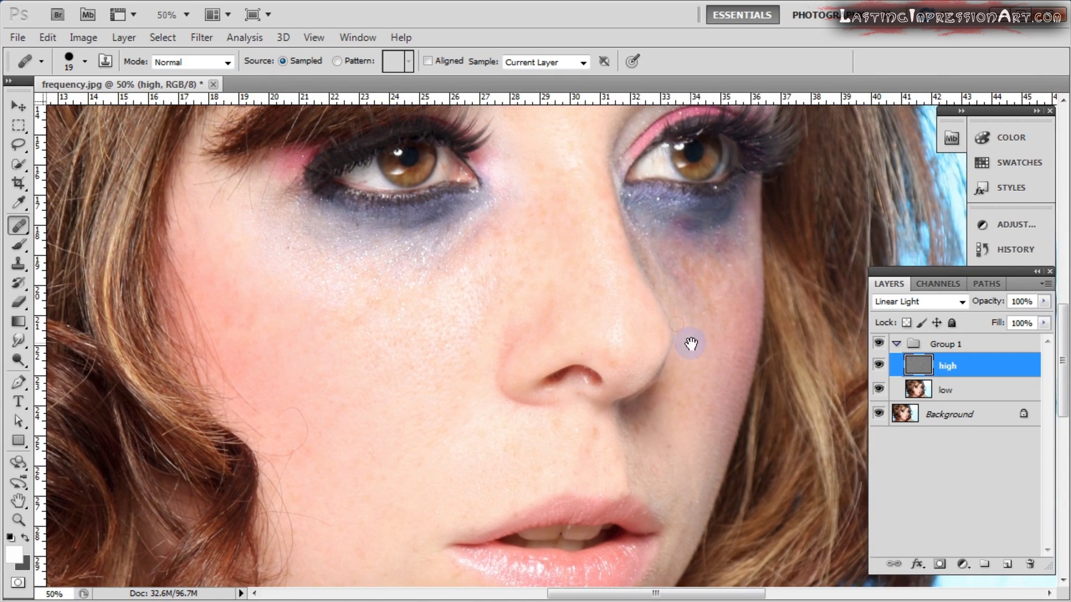
pyautogui.scroll(3, 690, 342)
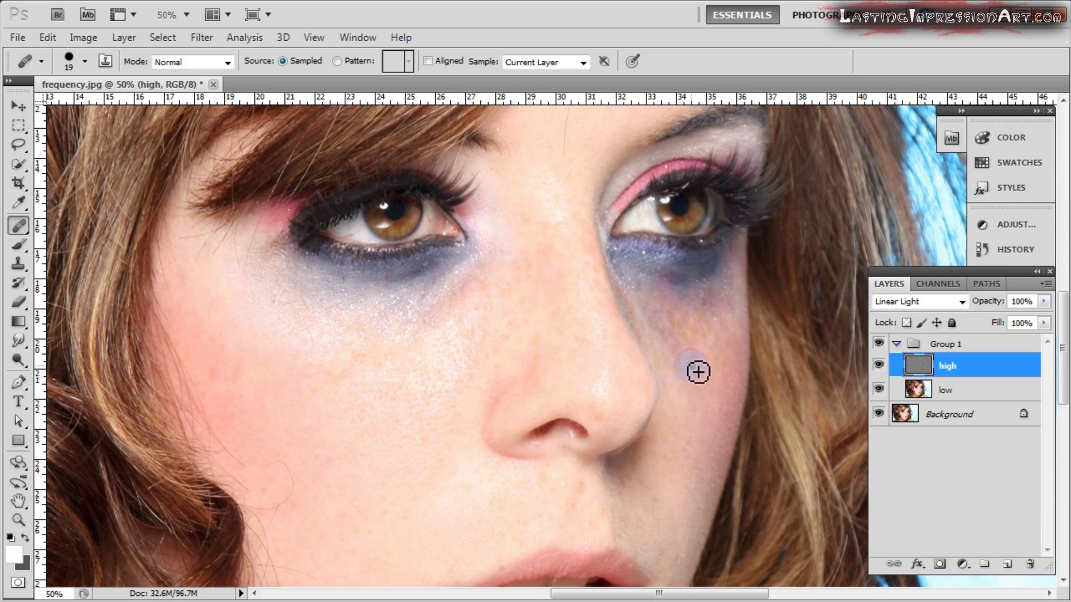
pyautogui.scroll(5, 684, 338)
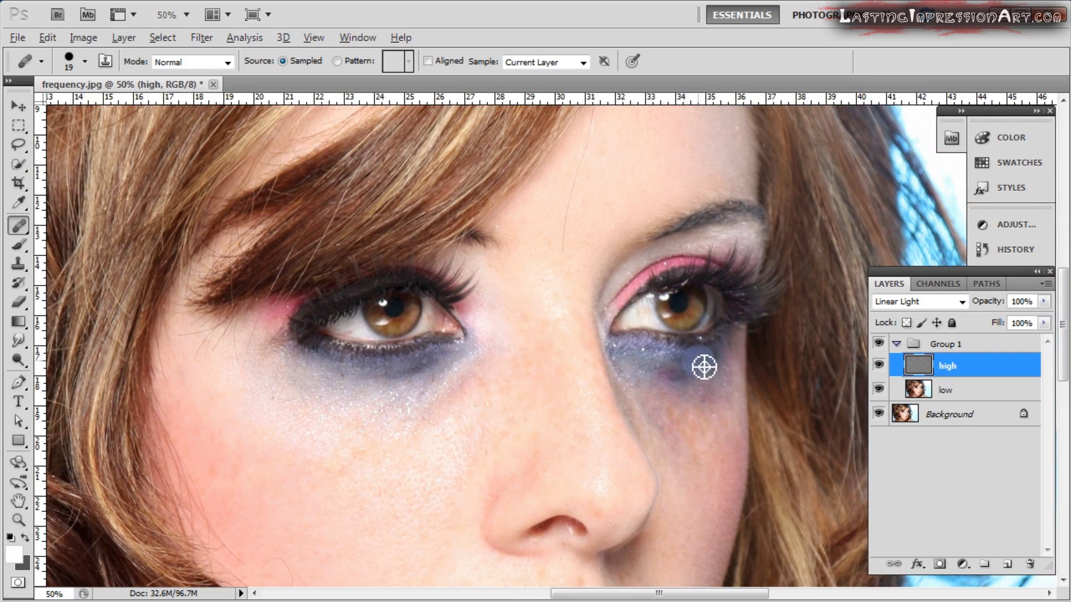
pyautogui.click(708, 353)
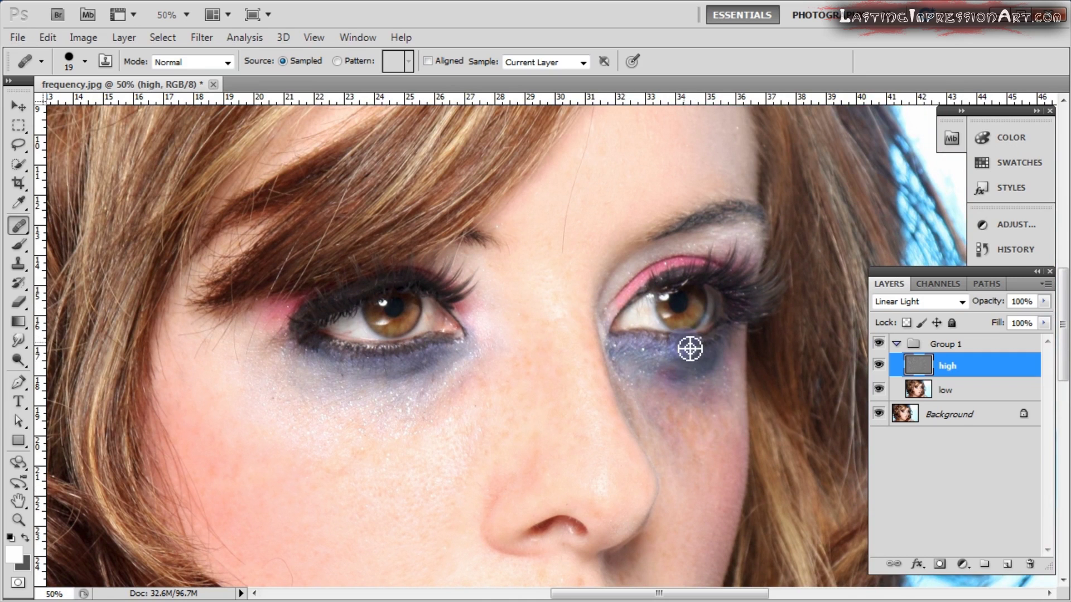
pyautogui.scroll(5, 648, 353)
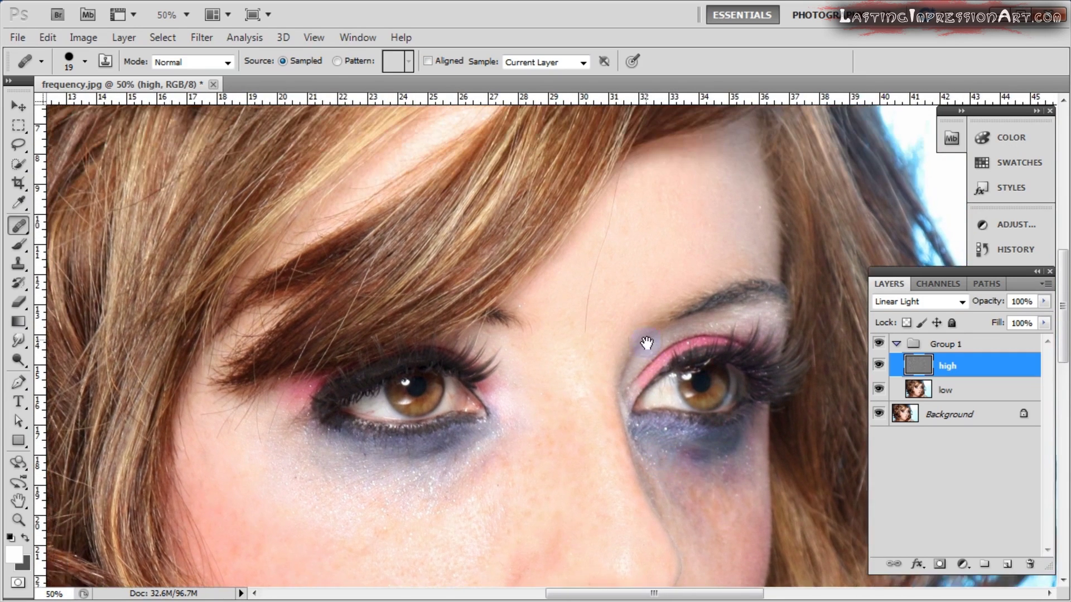
# Remove the stray hair and small spots from the forehead on the high layer with the Healing Brush
pyautogui.click(628, 282)
pyautogui.click(626, 270)
pyautogui.click(596, 374)
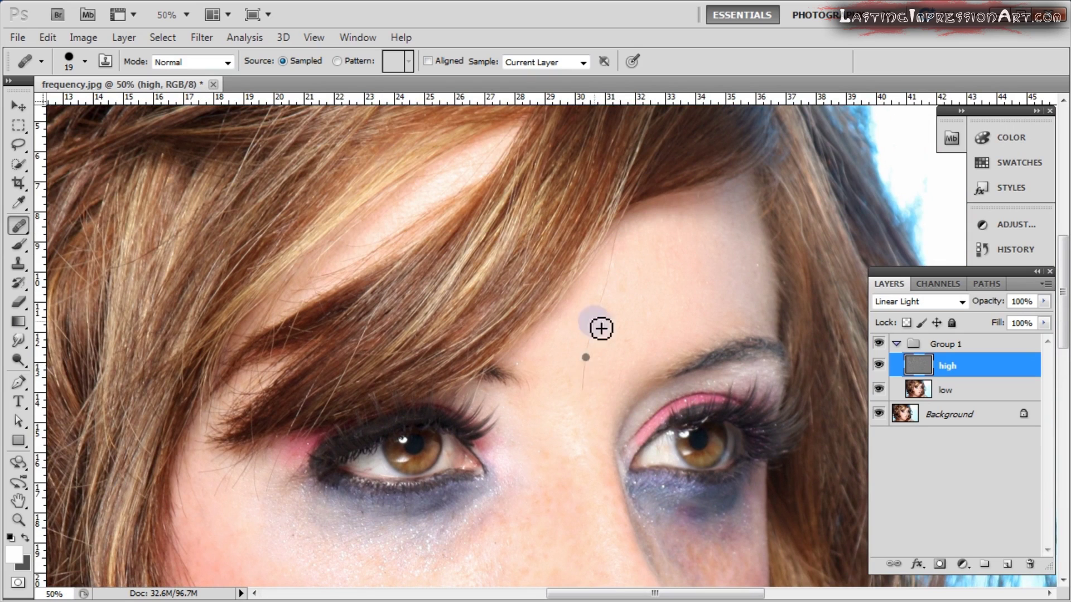
pyautogui.click(636, 277)
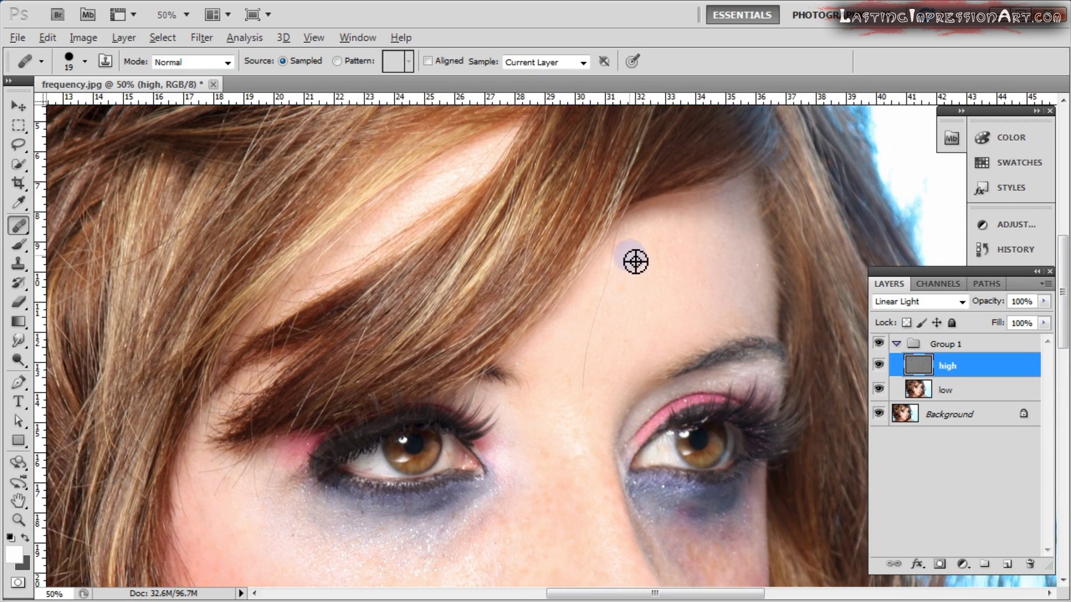
pyautogui.moveTo(620, 260)
pyautogui.mouseDown()
pyautogui.moveTo(589, 401)
pyautogui.moveTo(602, 311)
pyautogui.moveTo(678, 257)
pyautogui.moveTo(700, 290)
pyautogui.mouseUp()
pyautogui.click(711, 254)
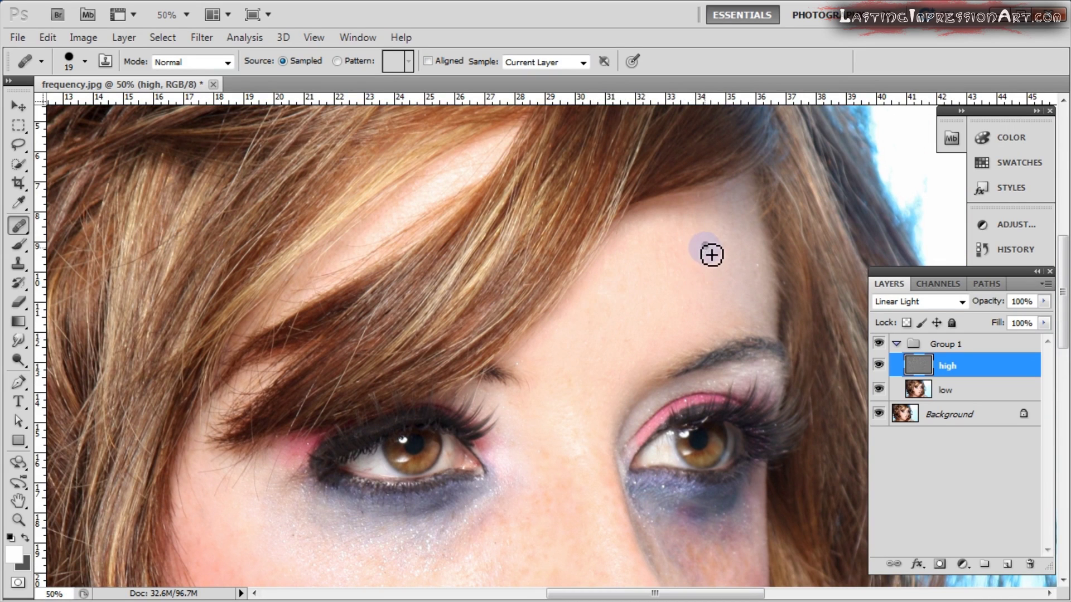
pyautogui.click(681, 305)
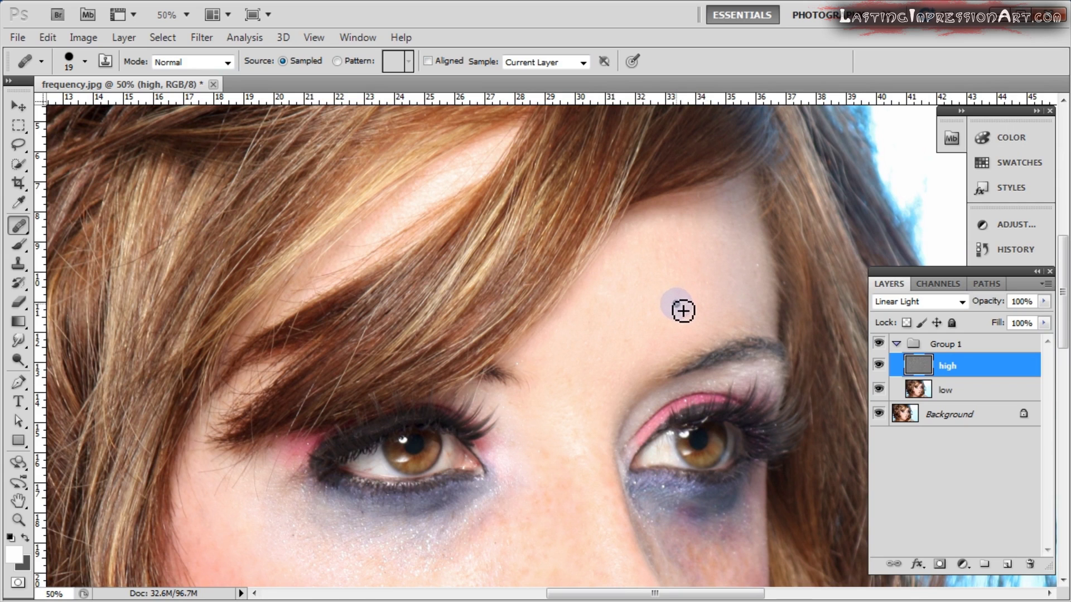
# Heal the spots on the nose bridge and below the near eye on the high layer
pyautogui.scroll(-5, 643, 268)
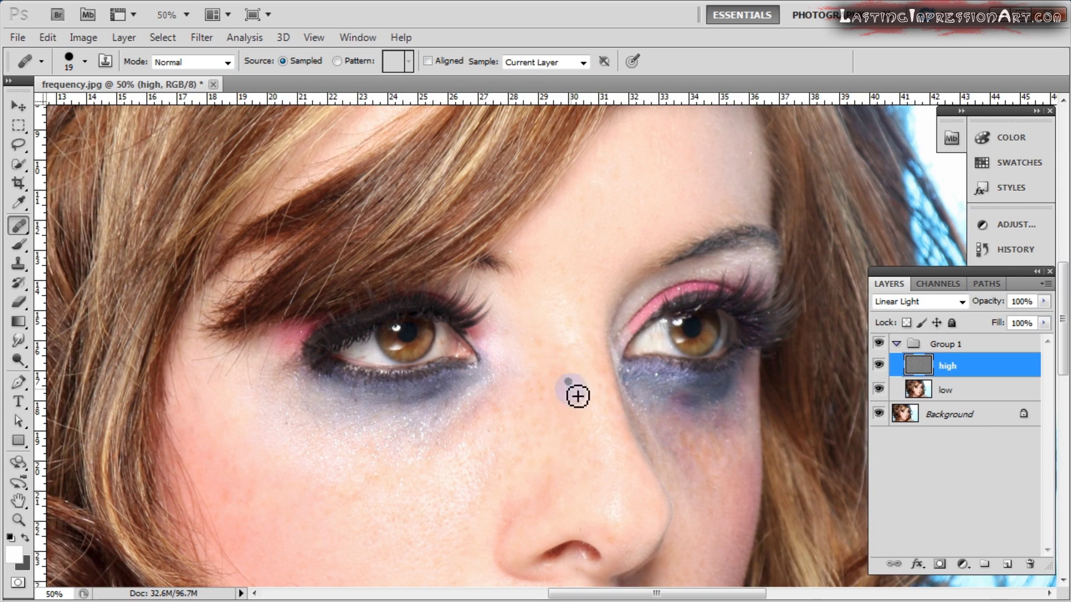
pyautogui.moveTo(569, 410); pyautogui.dragTo(603, 291)
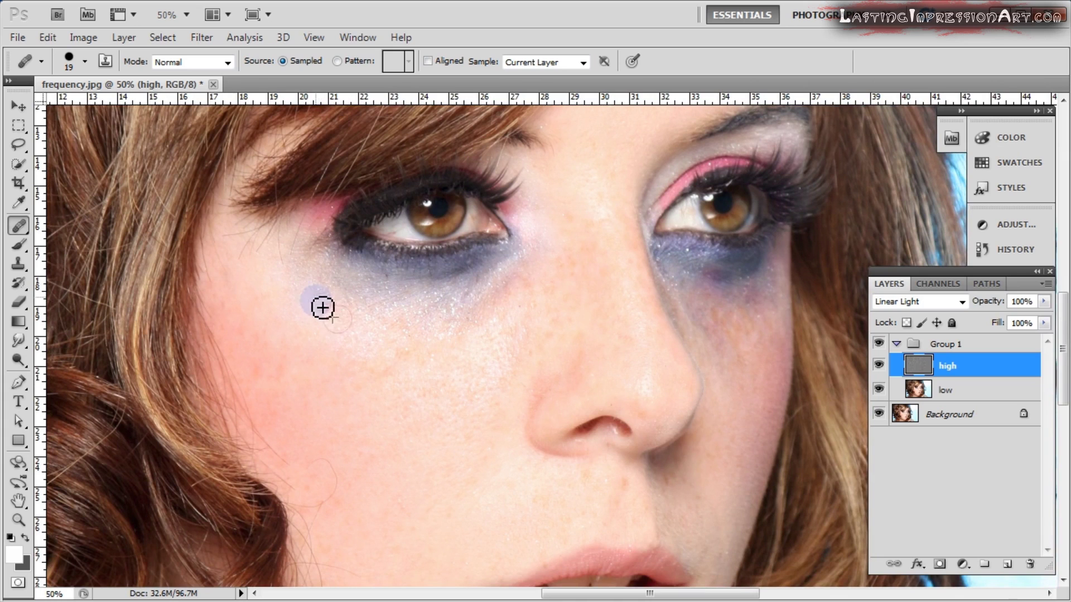
pyautogui.moveTo(467, 390); pyautogui.dragTo(475, 364)
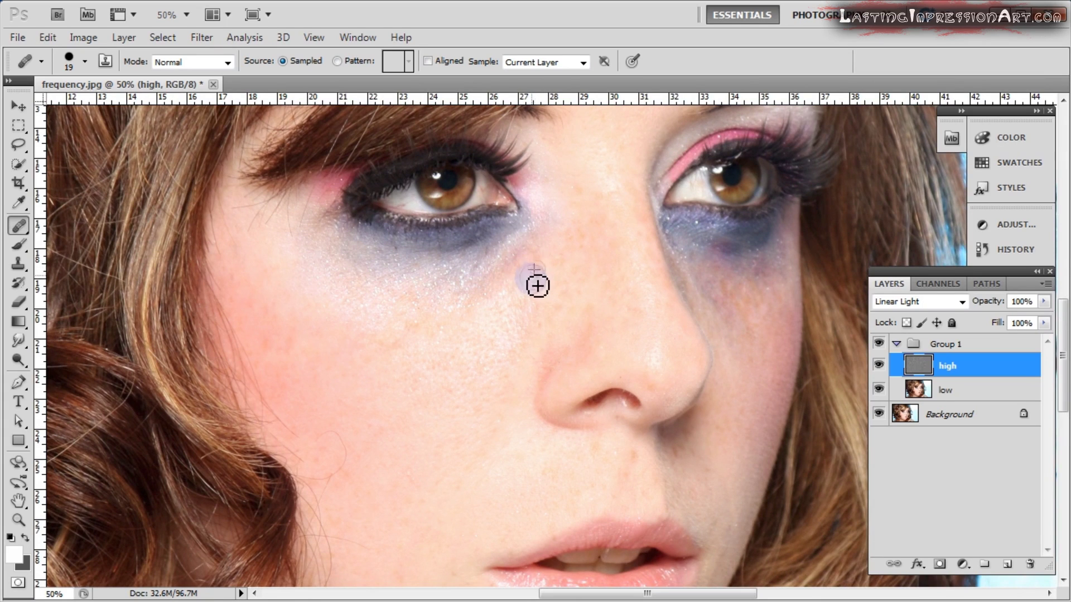
pyautogui.scroll(-4, 538, 283)
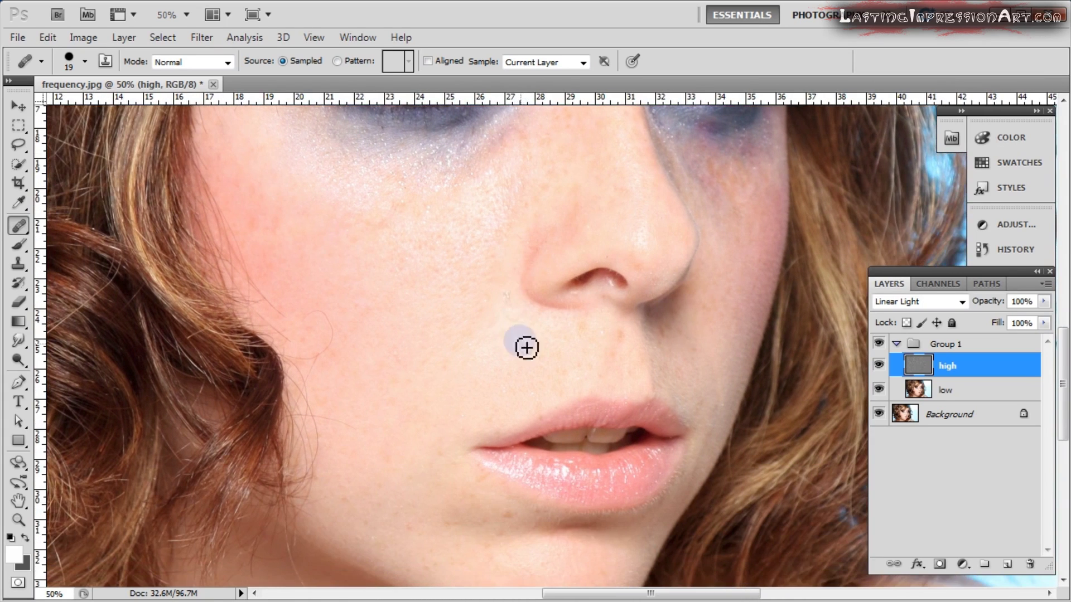
pyautogui.scroll(-2, 525, 374)
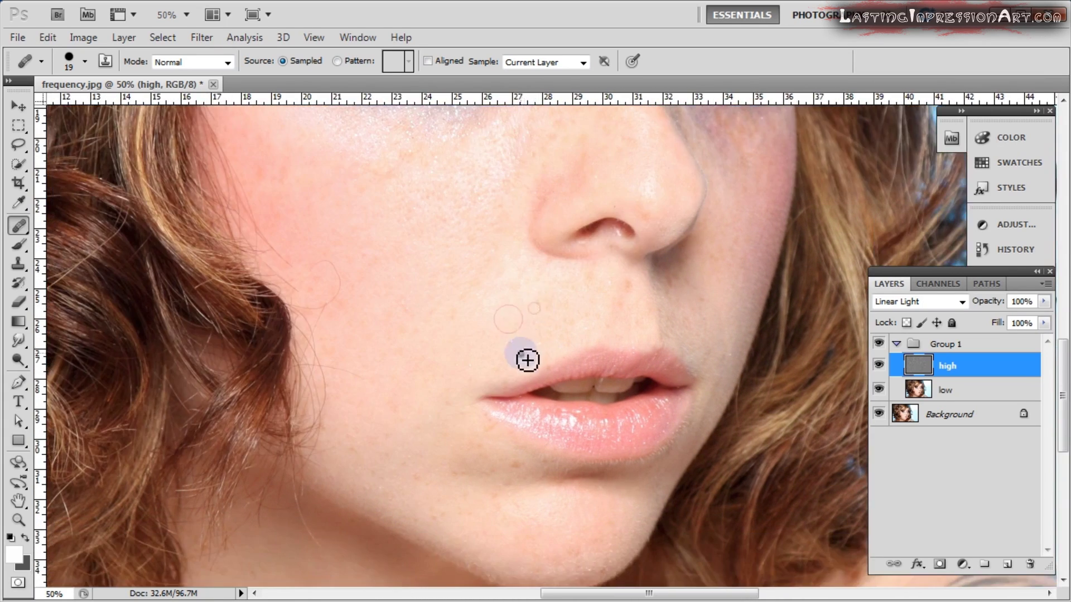
# Heal the remaining blemishes on the near cheek and beside the upper lip with repeated Healing Brush dabs
pyautogui.moveTo(476, 270)
pyautogui.mouseDown()
pyautogui.moveTo(499, 287)
pyautogui.moveTo(523, 375)
pyautogui.moveTo(499, 387)
pyautogui.mouseUp()
pyautogui.moveTo(437, 425); pyautogui.dragTo(449, 455)
pyautogui.click(475, 430)
pyautogui.click(521, 342)
pyautogui.click(539, 303)
pyautogui.click(552, 308)
pyautogui.click(530, 299)
pyautogui.click(489, 333)
pyautogui.click(502, 372)
pyautogui.click(516, 373)
pyautogui.click(506, 358)
pyautogui.click(519, 375)
pyautogui.click(533, 370)
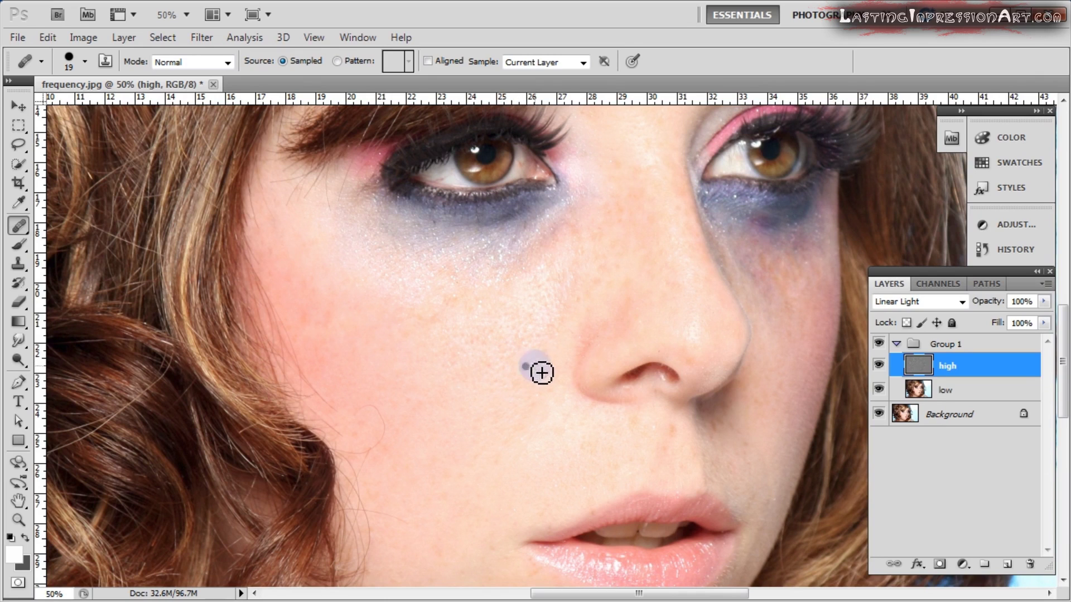
# Outline the rough texture on the near cheek with the Patch tool, replace it with cleaner skin, and deselect
pyautogui.rightClick(16, 226)
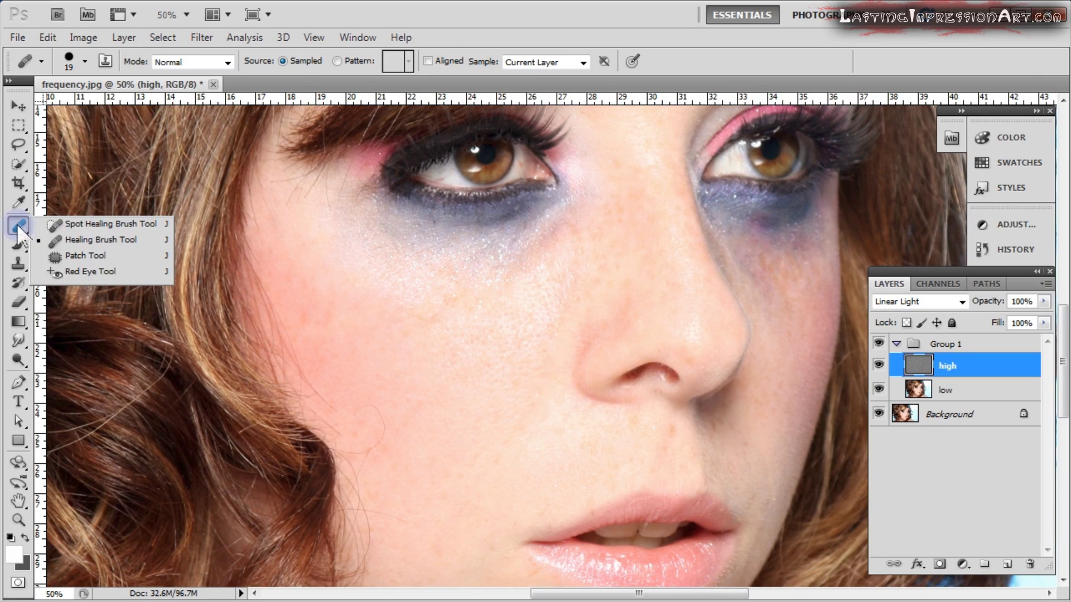
pyautogui.click(78, 255)
pyautogui.moveTo(569, 261)
pyautogui.mouseDown()
pyautogui.moveTo(515, 299)
pyautogui.moveTo(426, 351)
pyautogui.moveTo(440, 392)
pyautogui.moveTo(472, 415)
pyautogui.moveTo(504, 425)
pyautogui.moveTo(526, 414)
pyautogui.moveTo(569, 261)
pyautogui.mouseUp()
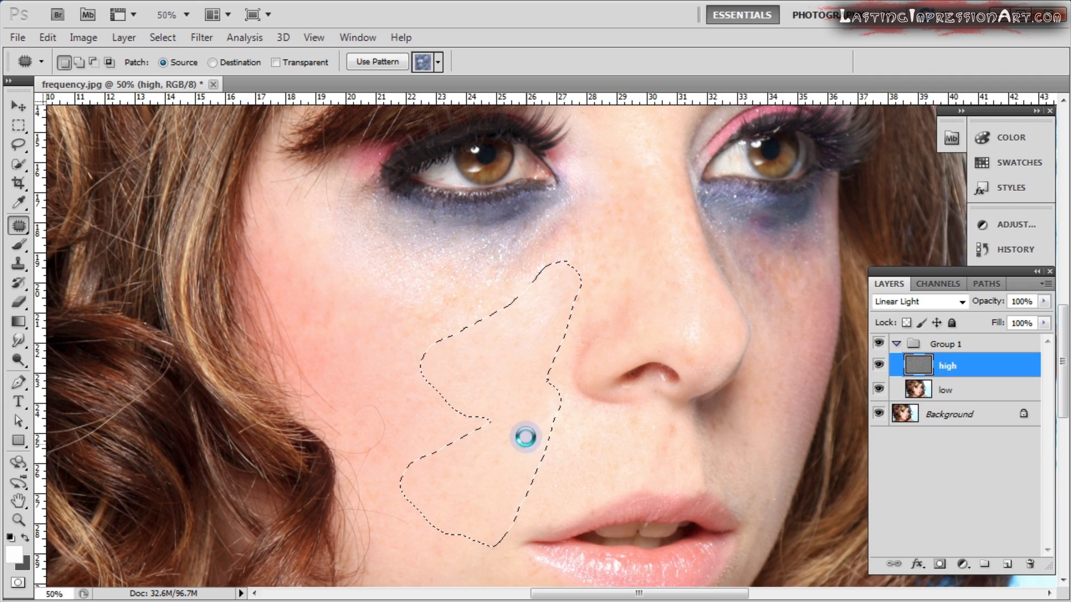
pyautogui.click(561, 413)
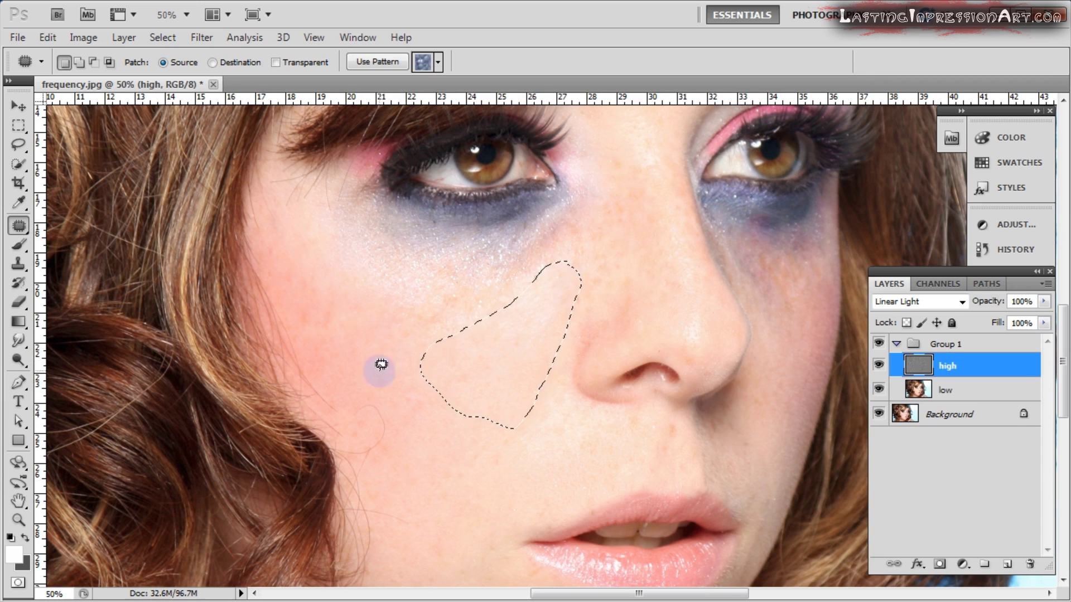
pyautogui.click(396, 392)
pyautogui.click(497, 241)
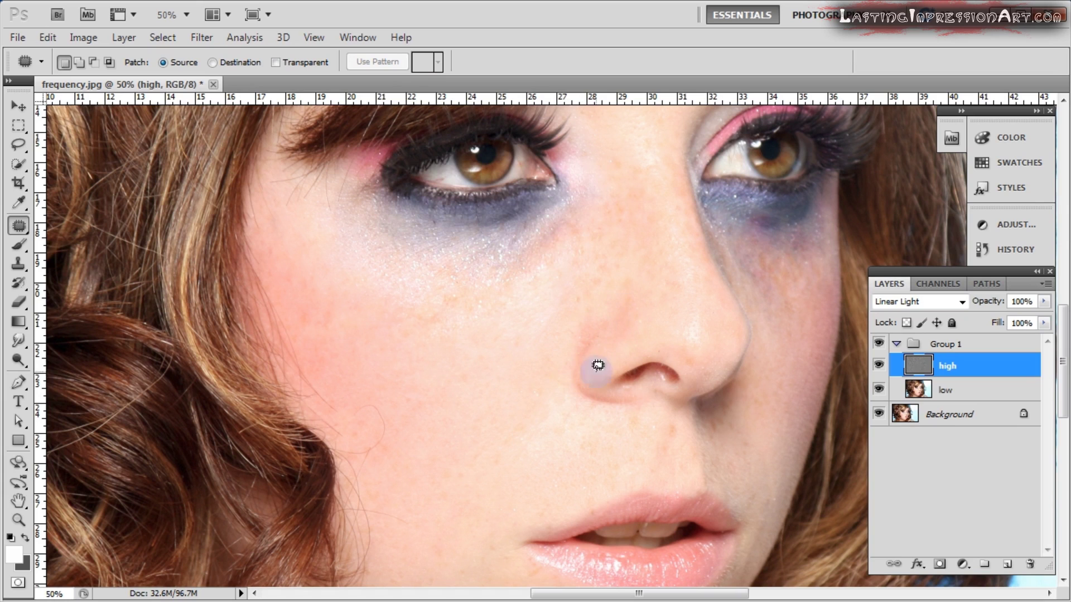
# Clone smooth skin tone over the side of the nose on the low layer, using a 35-pixel Clone Stamp at 7% flow
pyautogui.click(928, 399)
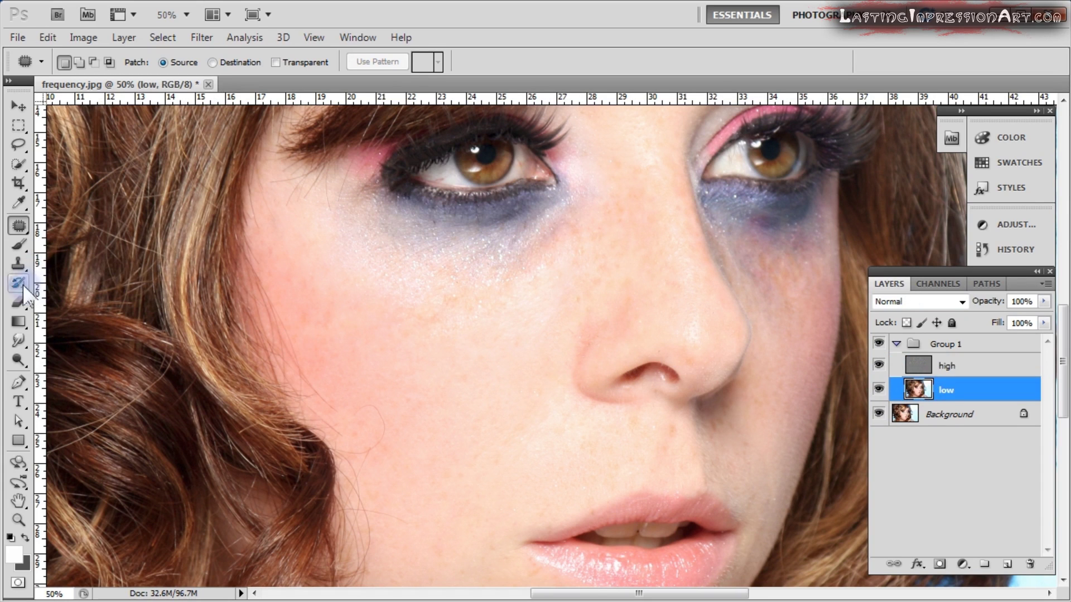
pyautogui.click(18, 265)
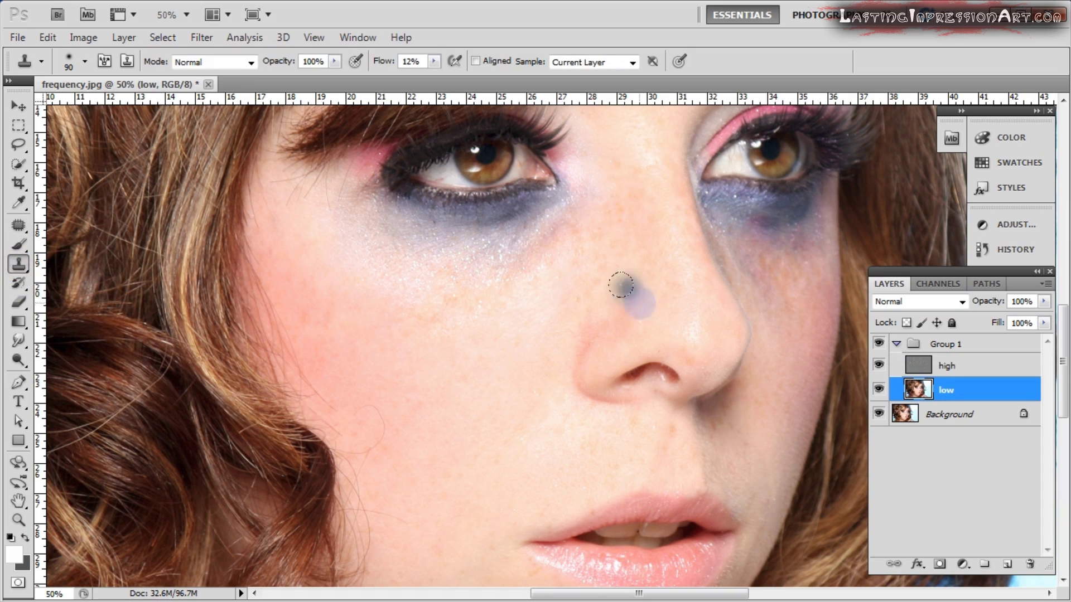
pyautogui.keyDown('alt'); pyautogui.click(670, 322); pyautogui.keyUp('alt')
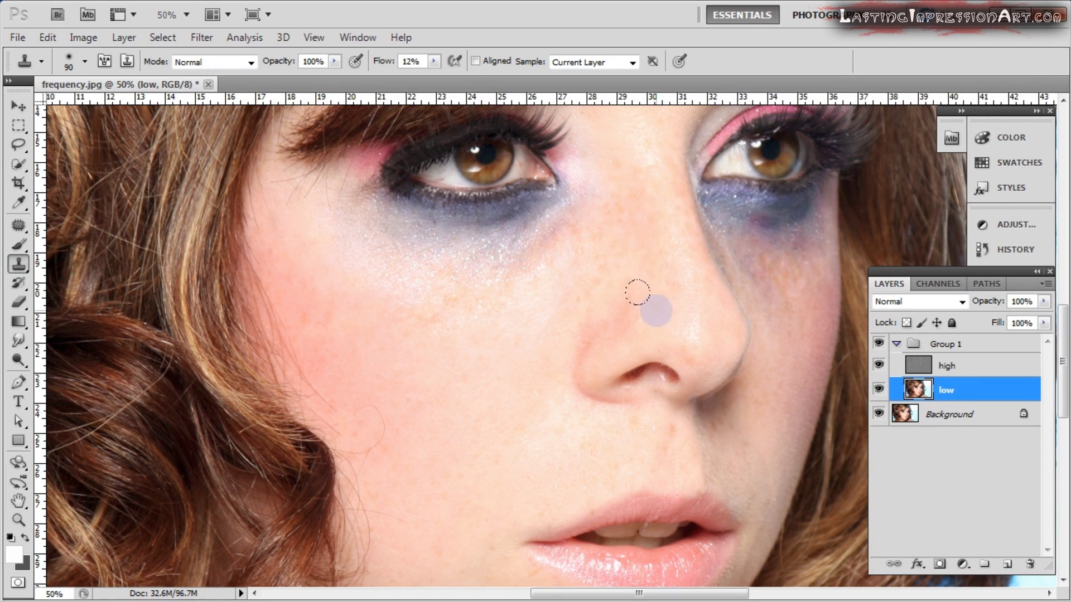
pyautogui.press('[')
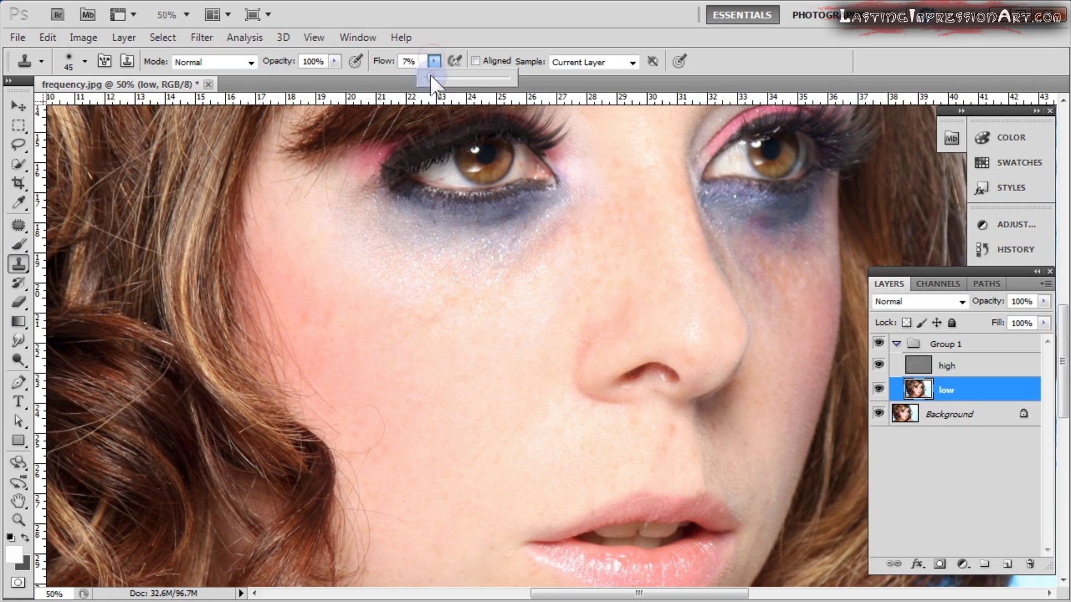
pyautogui.press('[')
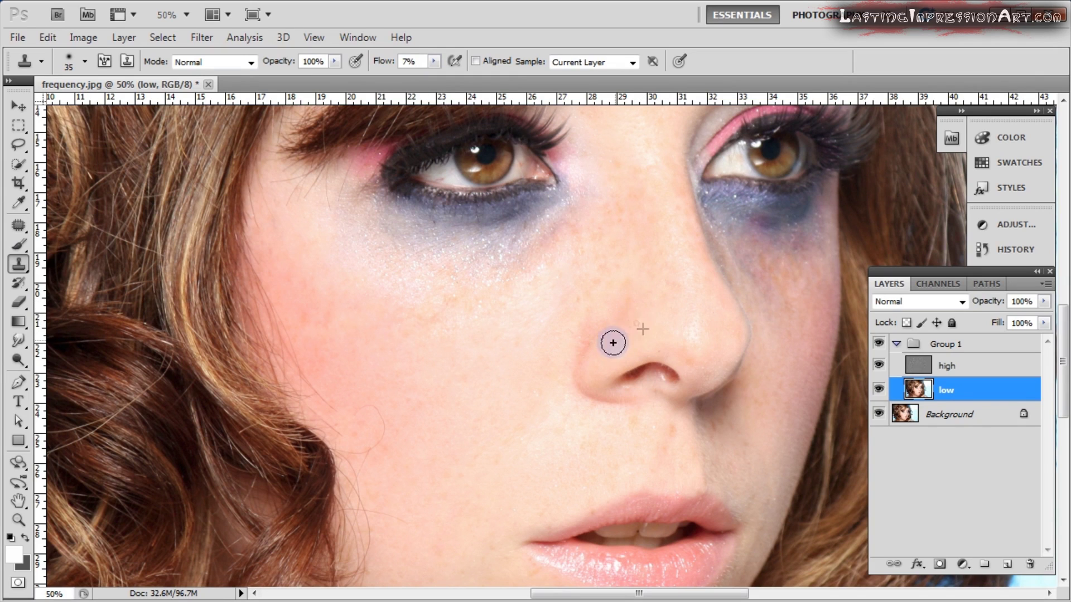
pyautogui.moveTo(611, 342)
pyautogui.mouseDown()
pyautogui.moveTo(629, 311)
pyautogui.moveTo(616, 327)
pyautogui.moveTo(628, 321)
pyautogui.moveTo(624, 306)
pyautogui.moveTo(621, 350)
pyautogui.moveTo(621, 313)
pyautogui.mouseUp()
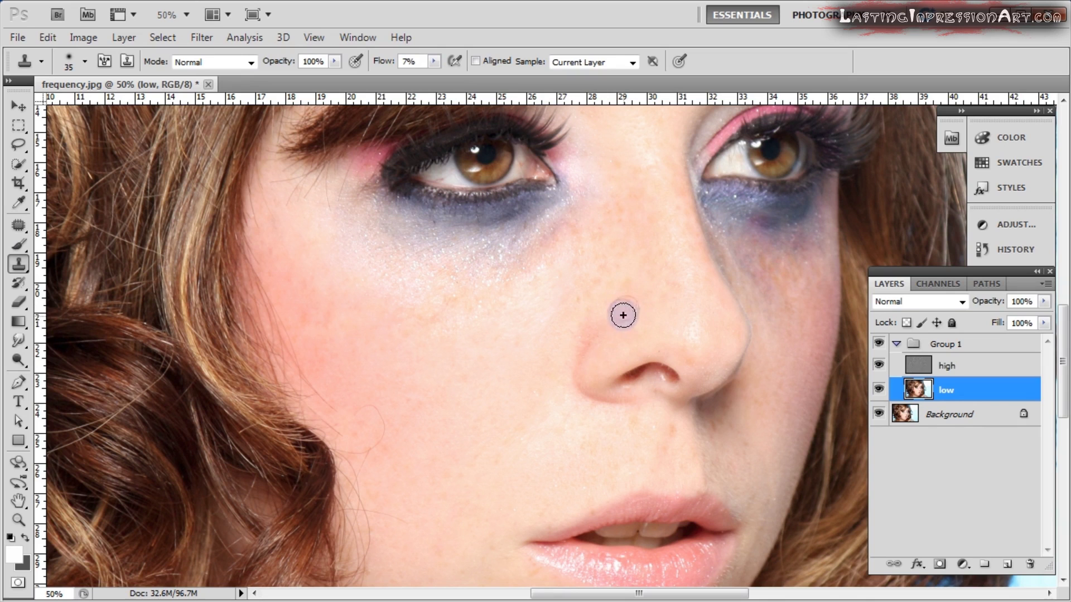
# Even out the skin tones beside and below the nose on the low layer by cloning from nearby skin
pyautogui.keyDown('alt'); pyautogui.click(561, 342); pyautogui.keyUp('alt')
pyautogui.keyDown('alt'); pyautogui.click(544, 344); pyautogui.keyUp('alt')
pyautogui.moveTo(569, 346)
pyautogui.mouseDown()
pyautogui.moveTo(575, 345)
pyautogui.moveTo(595, 323)
pyautogui.moveTo(569, 361)
pyautogui.moveTo(589, 307)
pyautogui.moveTo(604, 313)
pyautogui.moveTo(599, 343)
pyautogui.moveTo(567, 330)
pyautogui.mouseUp()
pyautogui.moveTo(609, 433); pyautogui.dragTo(569, 355)
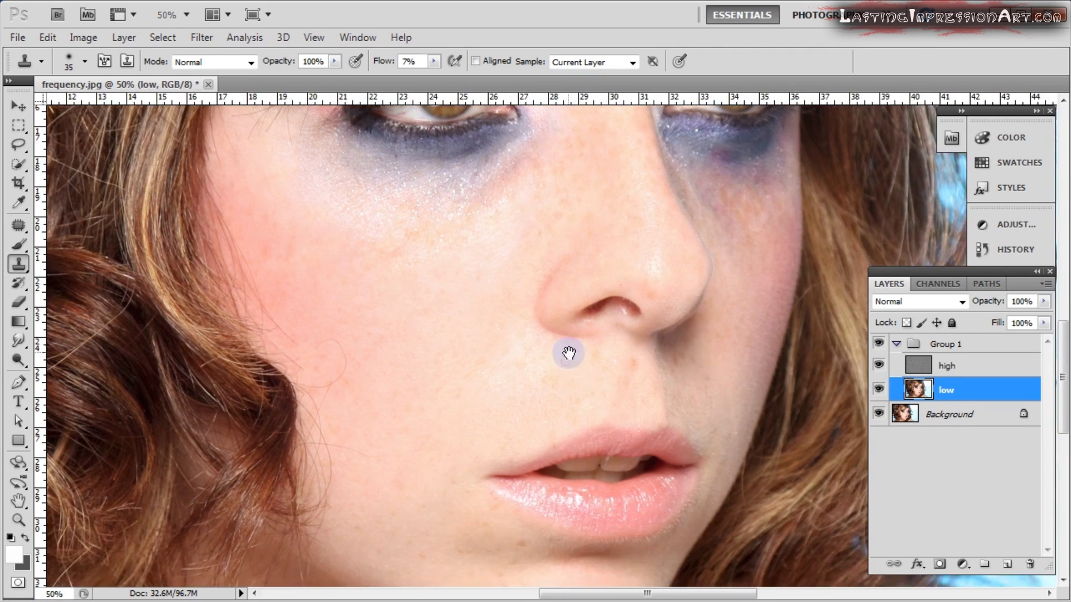
pyautogui.moveTo(559, 306)
pyautogui.mouseDown()
pyautogui.moveTo(593, 355)
pyautogui.moveTo(611, 302)
pyautogui.mouseUp()
pyautogui.keyDown('alt'); pyautogui.click(602, 347); pyautogui.keyUp('alt')
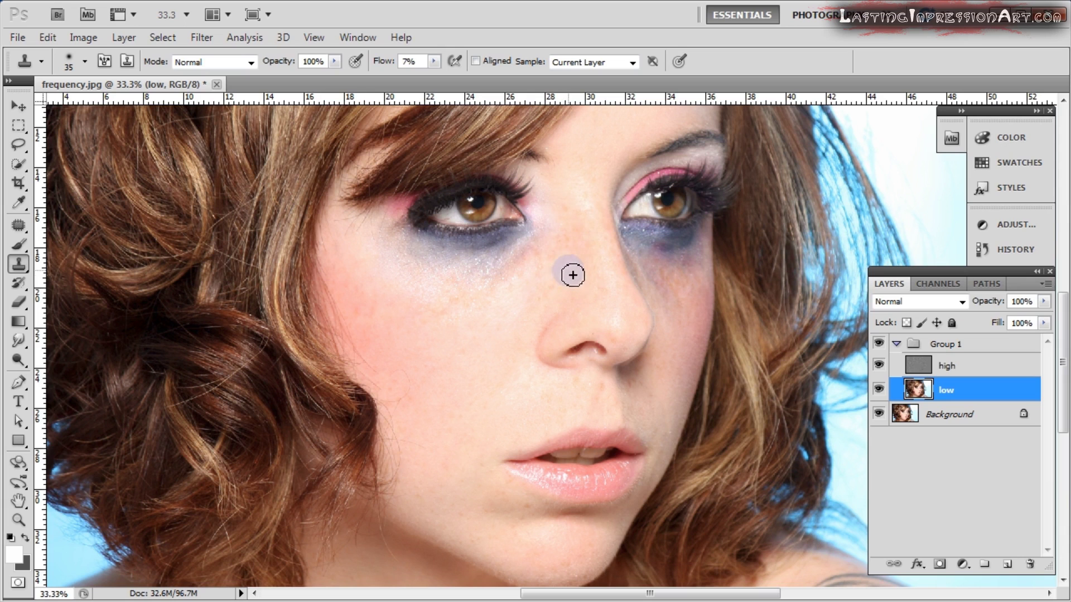
# Duplicate the low layer as "low copy" in the same document
pyautogui.rightClick(954, 392)
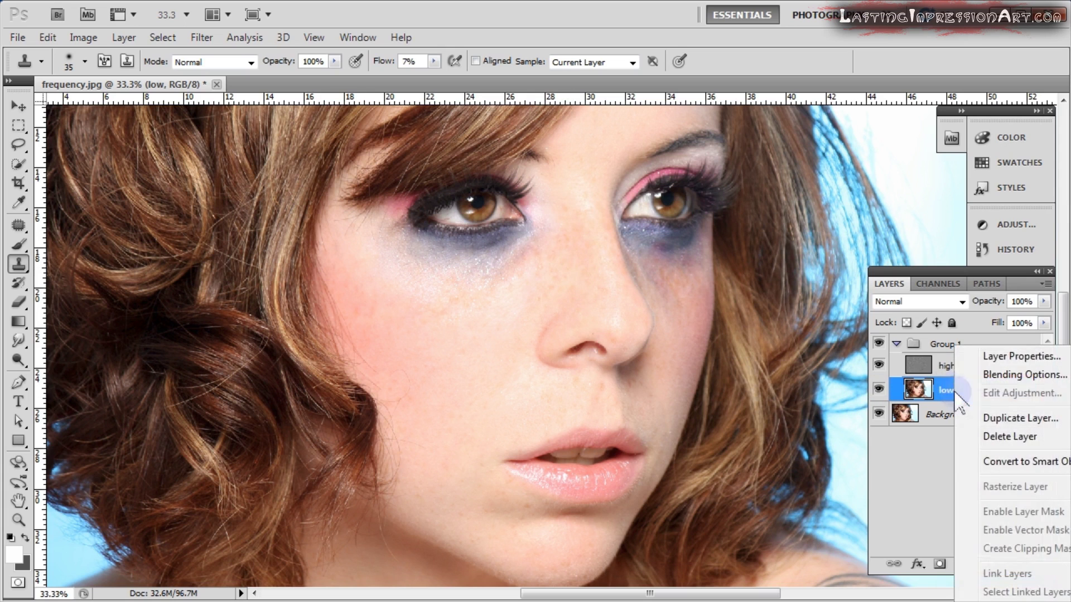
pyautogui.click(1006, 420)
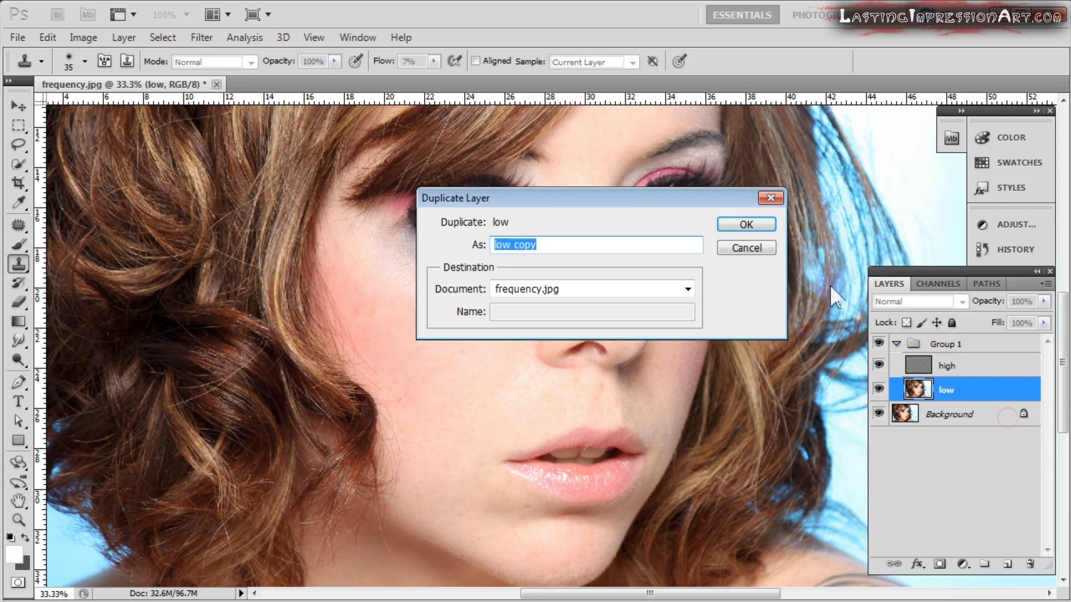
pyautogui.click(746, 224)
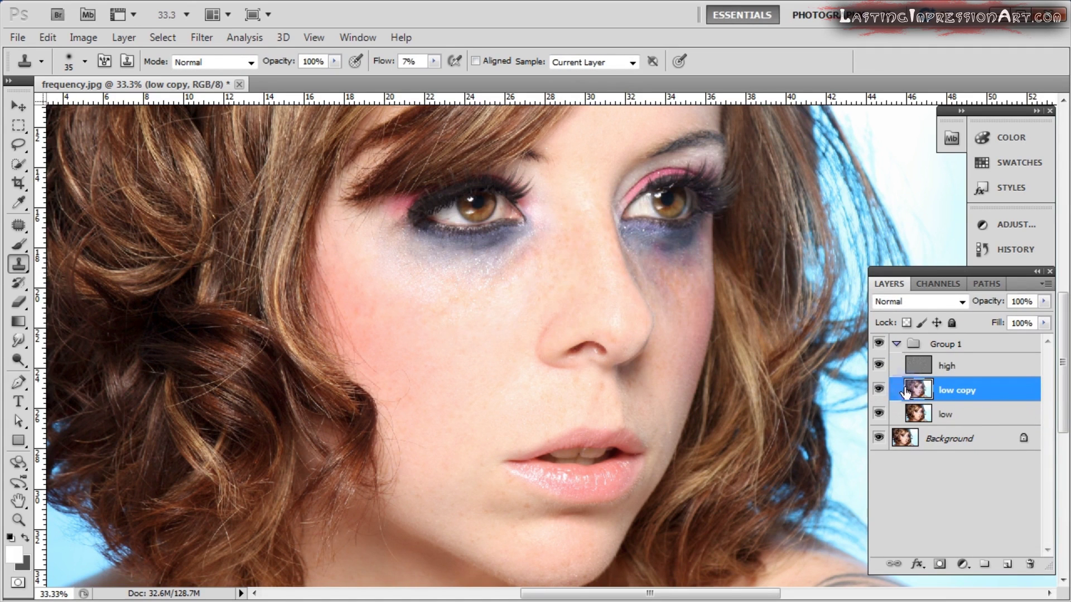
# Apply a Gaussian Blur with a radius of 24.2 pixels to the low copy layer
pyautogui.click(202, 38)
pyautogui.moveTo(357, 193)
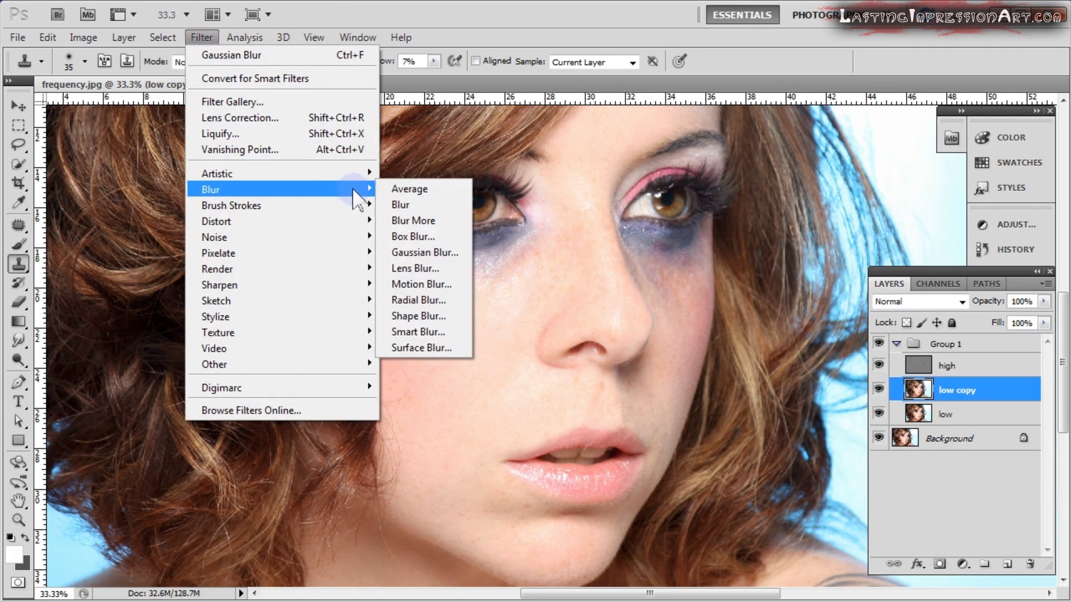
pyautogui.click(423, 252)
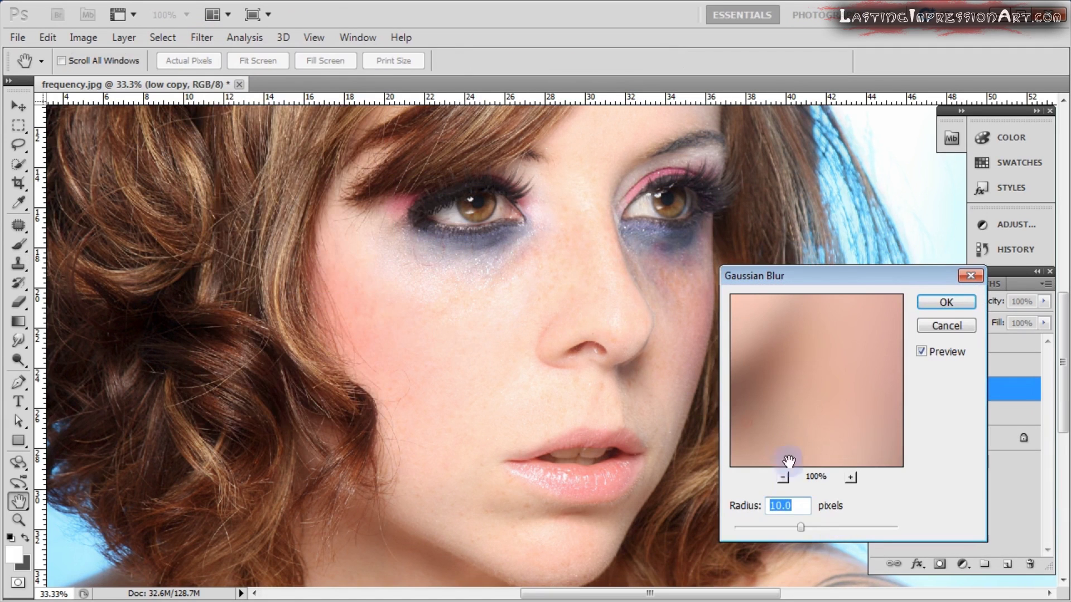
pyautogui.moveTo(811, 526)
pyautogui.mouseDown()
pyautogui.moveTo(828, 527)
pyautogui.moveTo(812, 526)
pyautogui.mouseUp()
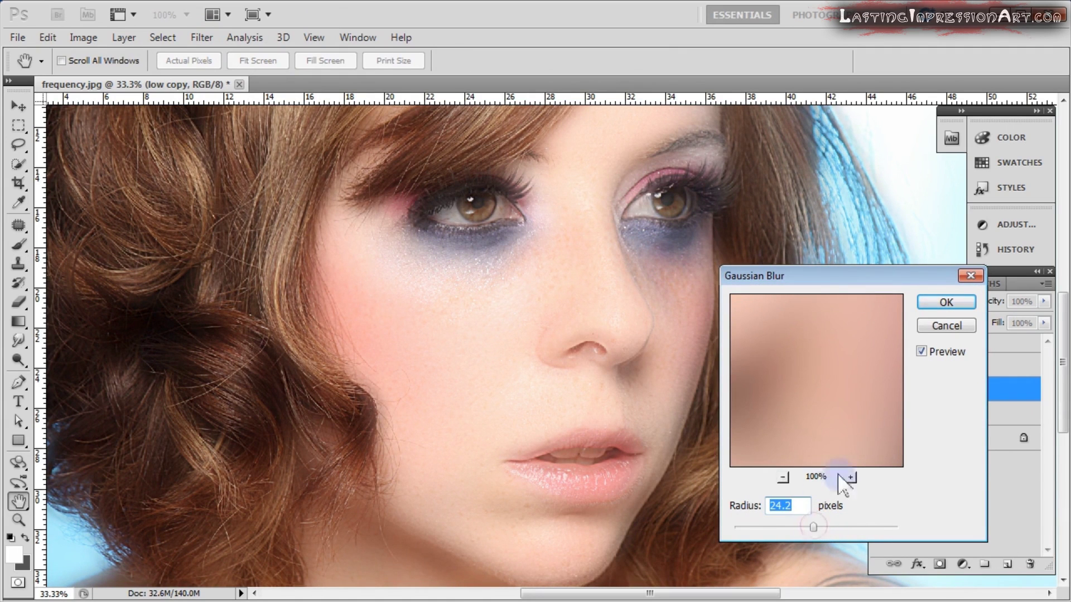
pyautogui.click(951, 303)
pyautogui.press('s')
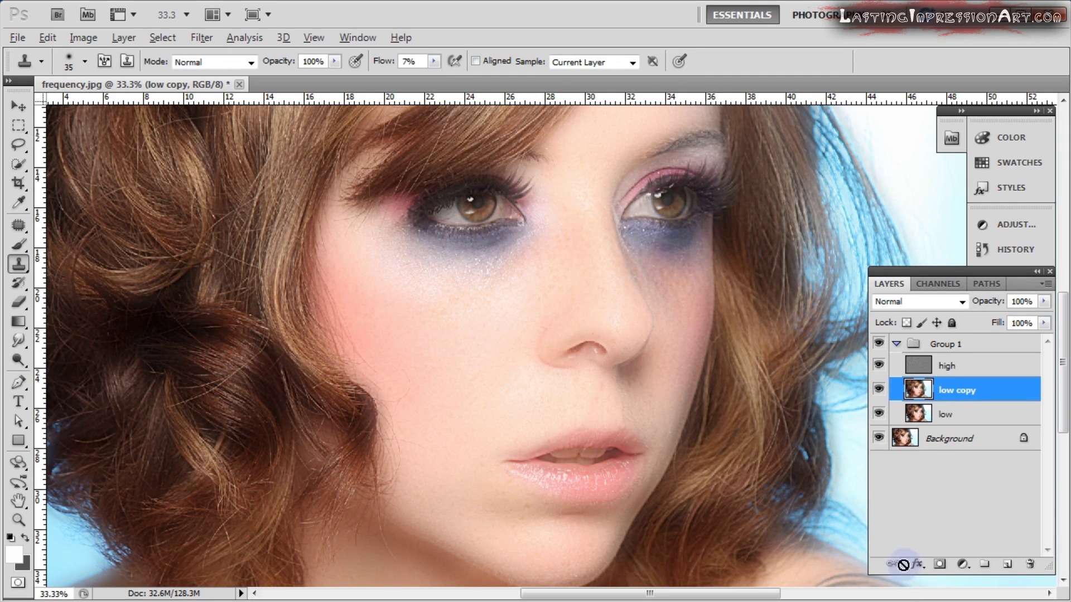
# Add a black mask to the low copy layer and ready the Brush with white as foreground color
pyautogui.keyDown('alt'); pyautogui.click(940, 565); pyautogui.keyUp('alt')
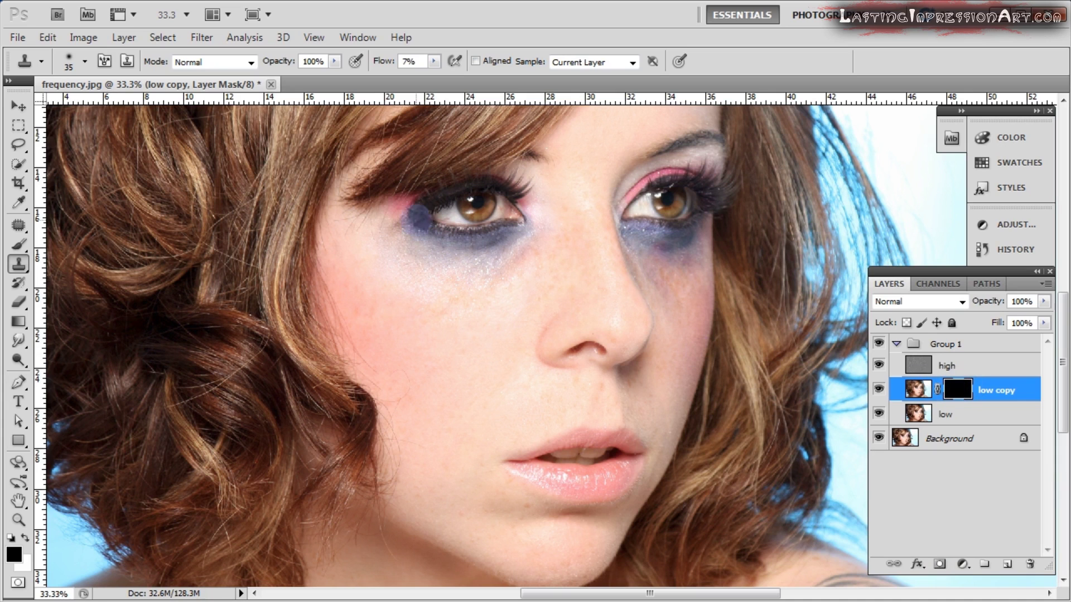
pyautogui.click(21, 247)
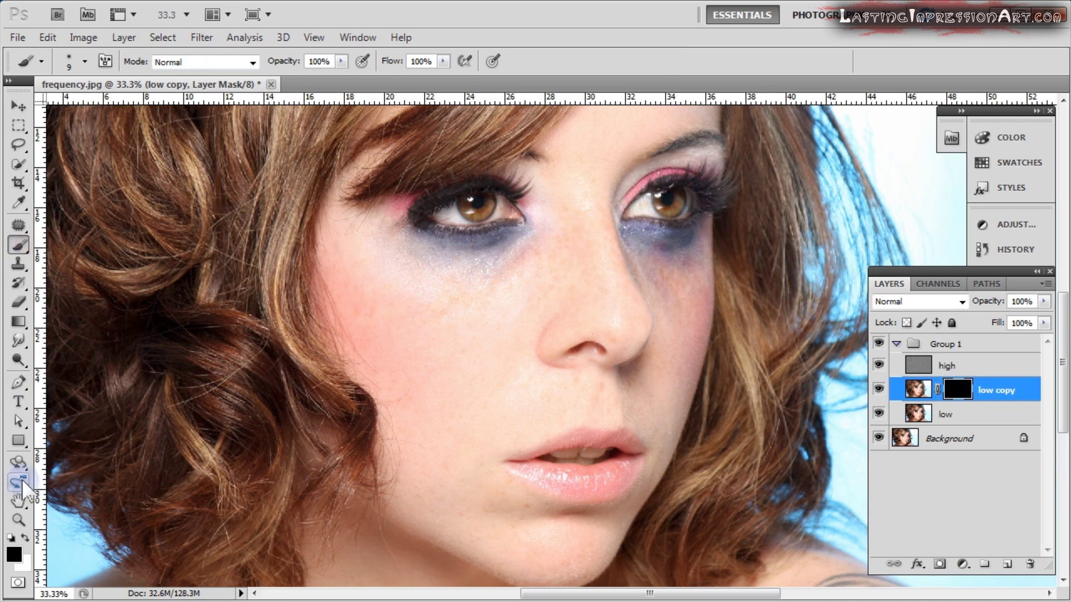
pyautogui.click(23, 552)
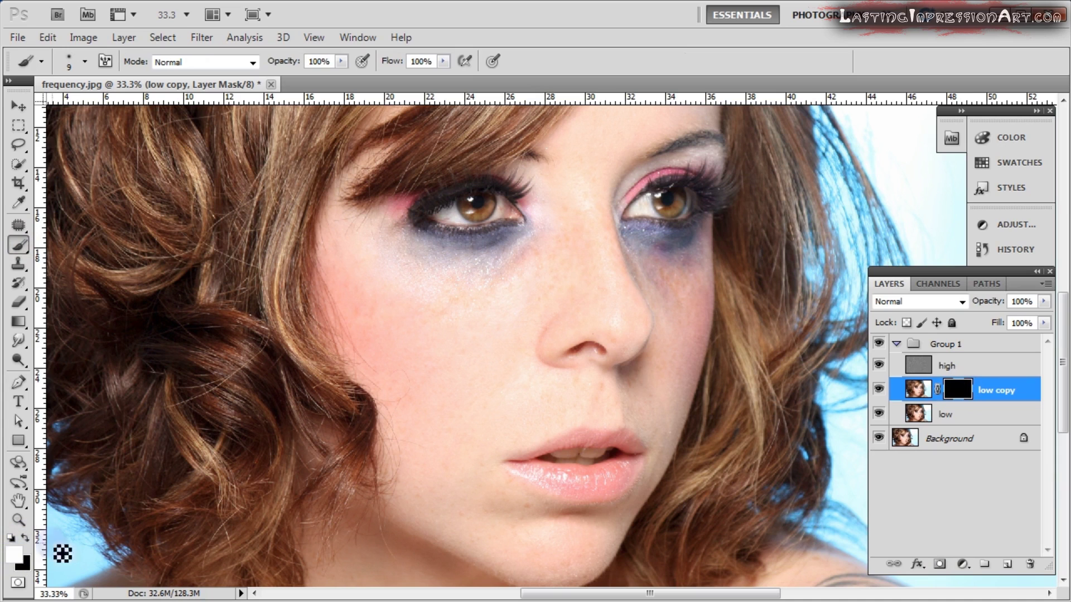
# Paint the low copy mask white over the nose and nearby skin, using a 60-pixel brush and a 45-pixel brush
pyautogui.moveTo(549, 276); pyautogui.dragTo(559, 287)
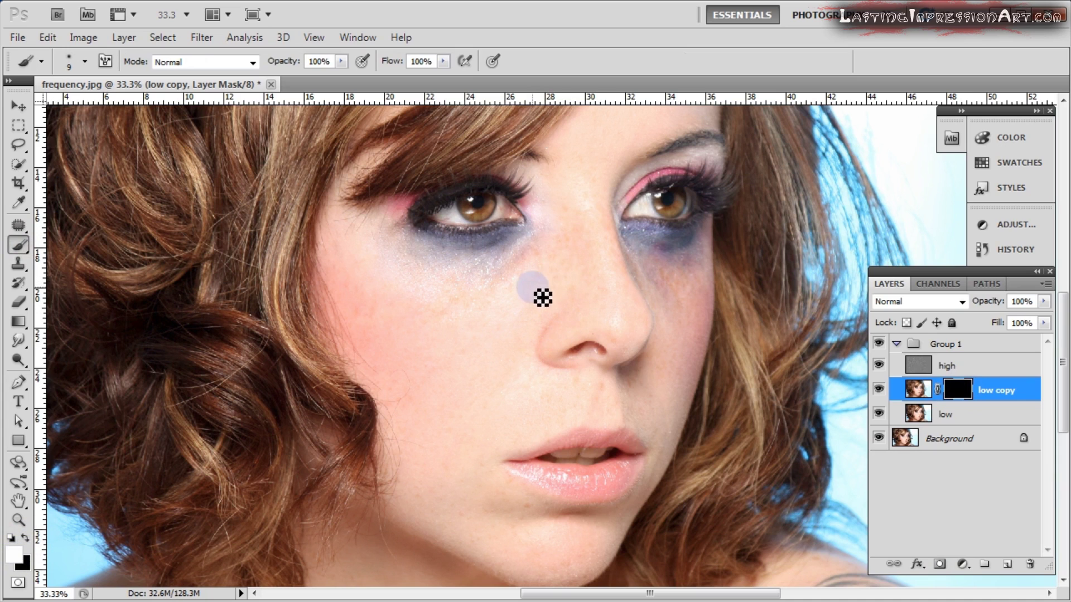
pyautogui.press(']')
pyautogui.moveTo(553, 276)
pyautogui.mouseDown()
pyautogui.moveTo(580, 246)
pyautogui.moveTo(568, 260)
pyautogui.mouseUp()
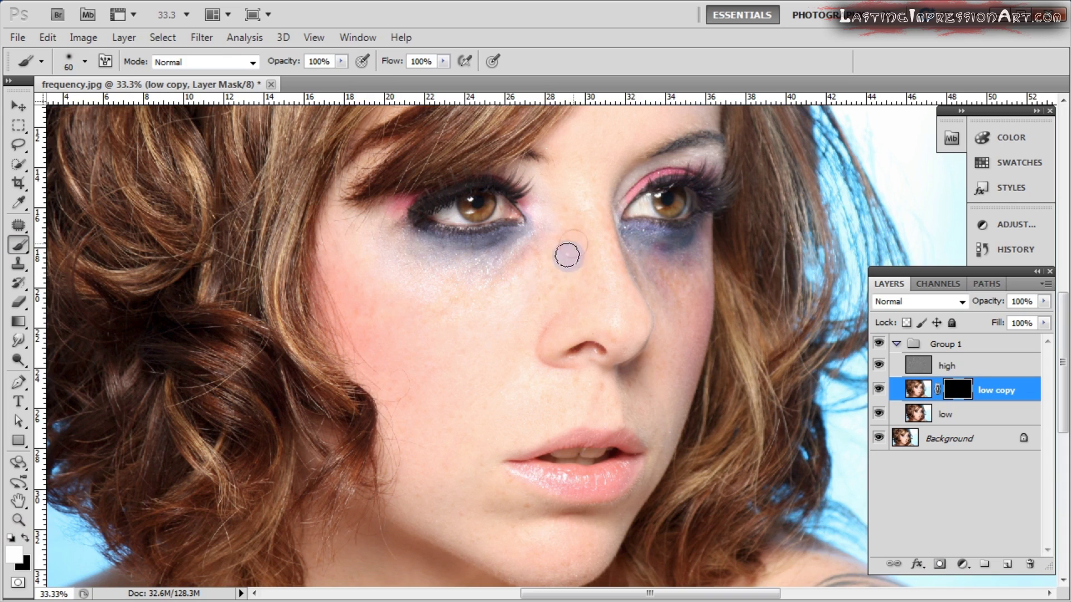
pyautogui.click(601, 281)
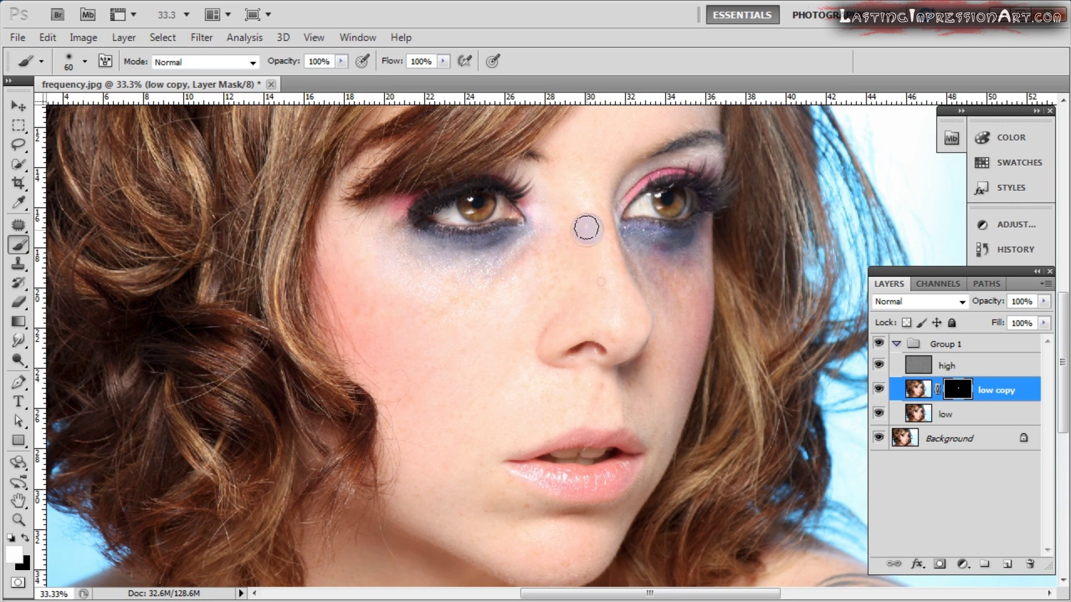
pyautogui.moveTo(604, 279)
pyautogui.mouseDown()
pyautogui.moveTo(556, 268)
pyautogui.moveTo(517, 306)
pyautogui.moveTo(455, 305)
pyautogui.moveTo(452, 324)
pyautogui.moveTo(423, 316)
pyautogui.moveTo(447, 329)
pyautogui.moveTo(443, 350)
pyautogui.moveTo(460, 351)
pyautogui.moveTo(483, 320)
pyautogui.moveTo(440, 339)
pyautogui.moveTo(454, 358)
pyautogui.moveTo(450, 339)
pyautogui.moveTo(420, 343)
pyautogui.moveTo(364, 287)
pyautogui.moveTo(403, 357)
pyautogui.moveTo(467, 345)
pyautogui.moveTo(428, 337)
pyautogui.moveTo(430, 295)
pyautogui.moveTo(430, 428)
pyautogui.moveTo(468, 495)
pyautogui.moveTo(488, 505)
pyautogui.moveTo(447, 512)
pyautogui.moveTo(422, 478)
pyautogui.moveTo(426, 432)
pyautogui.moveTo(486, 499)
pyautogui.moveTo(517, 508)
pyautogui.moveTo(464, 442)
pyautogui.moveTo(476, 421)
pyautogui.moveTo(548, 410)
pyautogui.moveTo(516, 381)
pyautogui.moveTo(621, 294)
pyautogui.moveTo(603, 273)
pyautogui.moveTo(612, 290)
pyautogui.moveTo(591, 197)
pyautogui.moveTo(601, 227)
pyautogui.moveTo(565, 295)
pyautogui.moveTo(567, 222)
pyautogui.moveTo(553, 237)
pyautogui.moveTo(549, 216)
pyautogui.moveTo(572, 171)
pyautogui.moveTo(608, 143)
pyautogui.moveTo(576, 153)
pyautogui.moveTo(619, 142)
pyautogui.moveTo(574, 203)
pyautogui.moveTo(599, 292)
pyautogui.moveTo(631, 334)
pyautogui.mouseUp()
pyautogui.press('[')
pyautogui.press('[')
pyautogui.scroll(-3, 573, 239)
pyautogui.scroll(1, 600, 291)
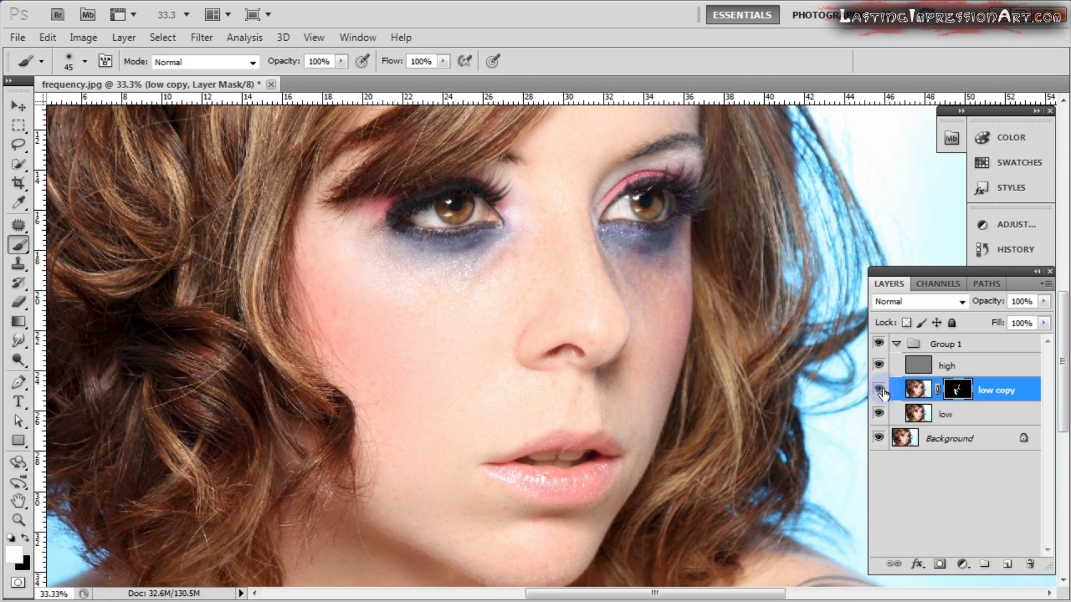
pyautogui.moveTo(540, 260); pyautogui.dragTo(546, 284)
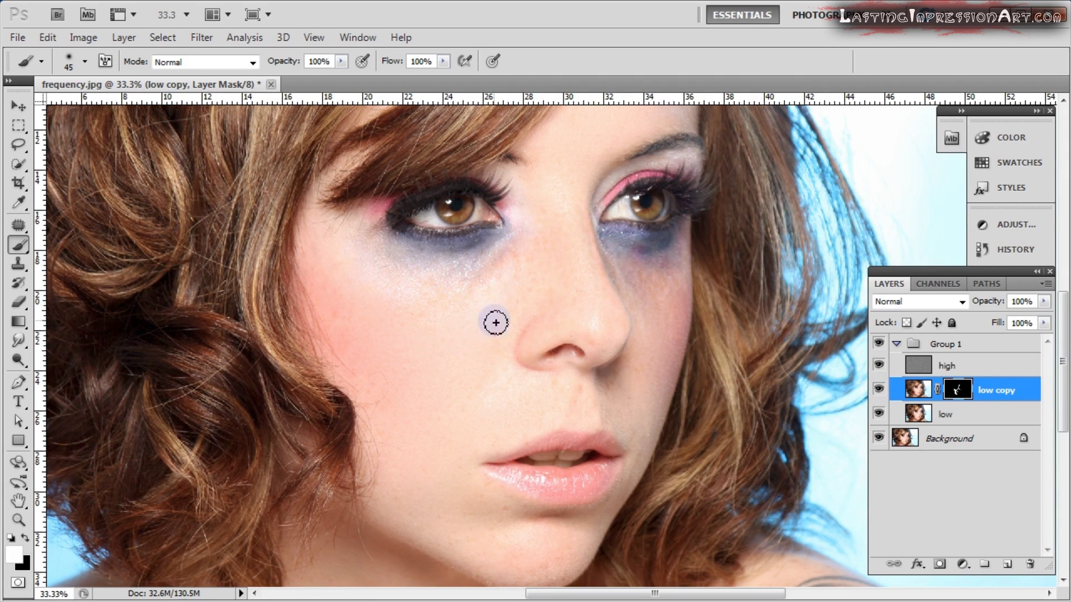
# Clone clean skin texture over the side of the nose on the high layer, using a 35-pixel Clone Stamp at 7% flow
pyautogui.click(952, 366)
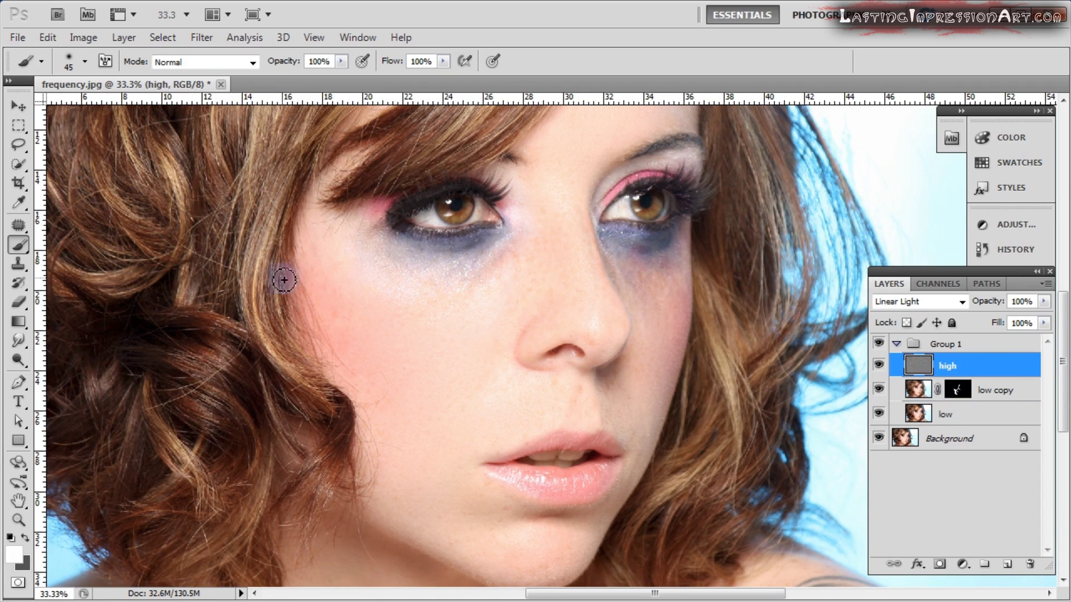
pyautogui.click(18, 264)
pyautogui.keyDown('ctrl'); pyautogui.click(530, 294); pyautogui.keyUp('ctrl')
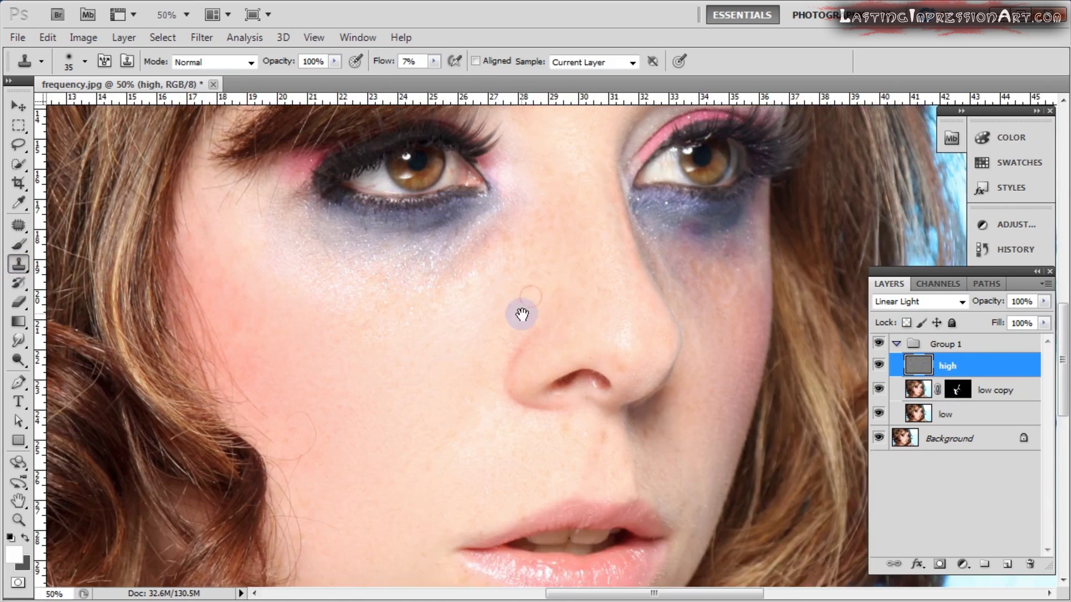
pyautogui.moveTo(522, 314); pyautogui.dragTo(547, 358)
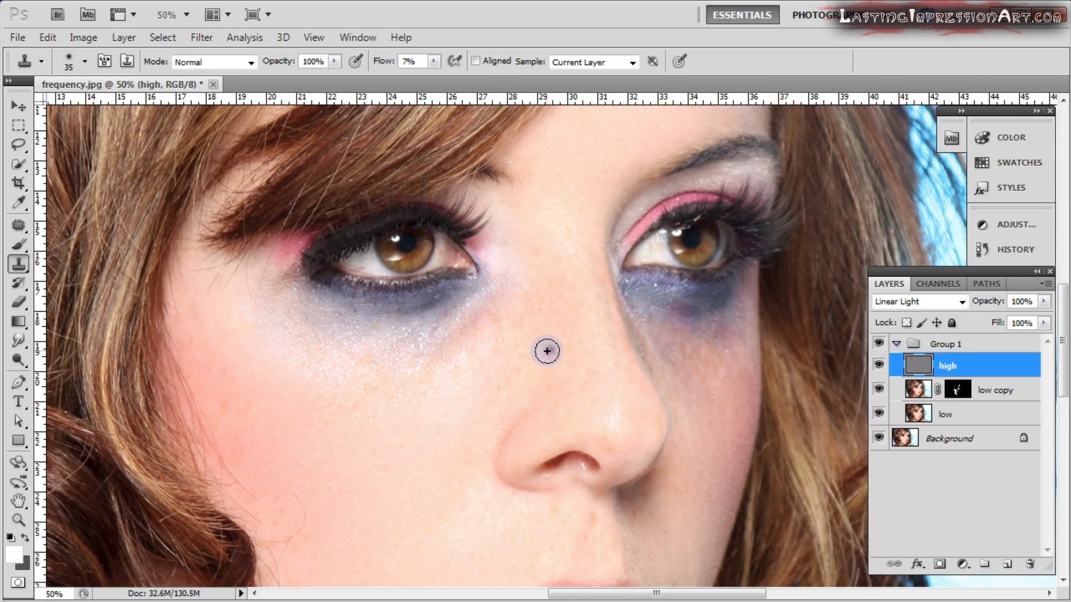
pyautogui.moveTo(524, 355)
pyautogui.mouseDown()
pyautogui.moveTo(548, 368)
pyautogui.moveTo(538, 373)
pyautogui.moveTo(565, 349)
pyautogui.moveTo(572, 372)
pyautogui.moveTo(593, 374)
pyautogui.moveTo(570, 358)
pyautogui.moveTo(545, 369)
pyautogui.moveTo(529, 362)
pyautogui.moveTo(530, 375)
pyautogui.moveTo(509, 381)
pyautogui.moveTo(527, 346)
pyautogui.moveTo(543, 345)
pyautogui.moveTo(533, 294)
pyautogui.moveTo(500, 344)
pyautogui.moveTo(501, 314)
pyautogui.moveTo(494, 338)
pyautogui.moveTo(478, 339)
pyautogui.moveTo(494, 315)
pyautogui.moveTo(551, 305)
pyautogui.moveTo(536, 286)
pyautogui.moveTo(564, 290)
pyautogui.moveTo(566, 279)
pyautogui.moveTo(562, 307)
pyautogui.moveTo(585, 319)
pyautogui.moveTo(584, 343)
pyautogui.moveTo(607, 333)
pyautogui.moveTo(619, 352)
pyautogui.moveTo(597, 290)
pyautogui.moveTo(600, 313)
pyautogui.moveTo(553, 257)
pyautogui.moveTo(580, 259)
pyautogui.moveTo(575, 250)
pyautogui.moveTo(562, 256)
pyautogui.moveTo(566, 245)
pyautogui.moveTo(575, 273)
pyautogui.moveTo(565, 247)
pyautogui.moveTo(540, 255)
pyautogui.moveTo(557, 232)
pyautogui.moveTo(590, 268)
pyautogui.moveTo(610, 342)
pyautogui.moveTo(602, 325)
pyautogui.moveTo(545, 337)
pyautogui.moveTo(528, 327)
pyautogui.moveTo(545, 304)
pyautogui.moveTo(521, 300)
pyautogui.moveTo(490, 332)
pyautogui.moveTo(552, 239)
pyautogui.moveTo(584, 380)
pyautogui.moveTo(542, 378)
pyautogui.moveTo(602, 387)
pyautogui.moveTo(595, 394)
pyautogui.moveTo(600, 383)
pyautogui.moveTo(544, 335)
pyautogui.mouseUp()
# Clone clean skin texture on the high layer over the chin area below the near corner of the mouth
pyautogui.press('space')
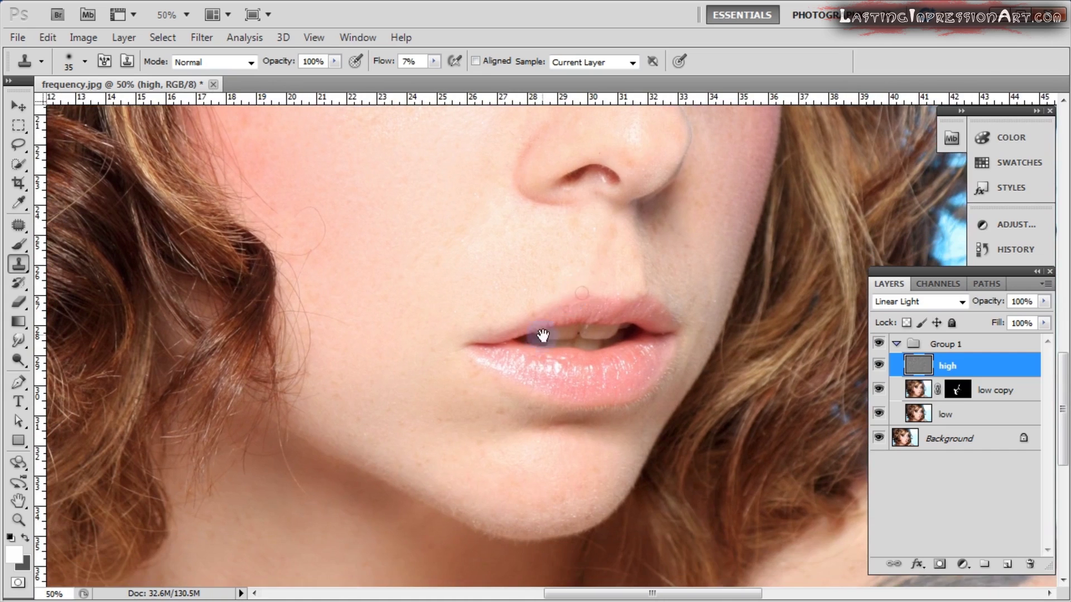
pyautogui.moveTo(497, 401); pyautogui.dragTo(476, 436)
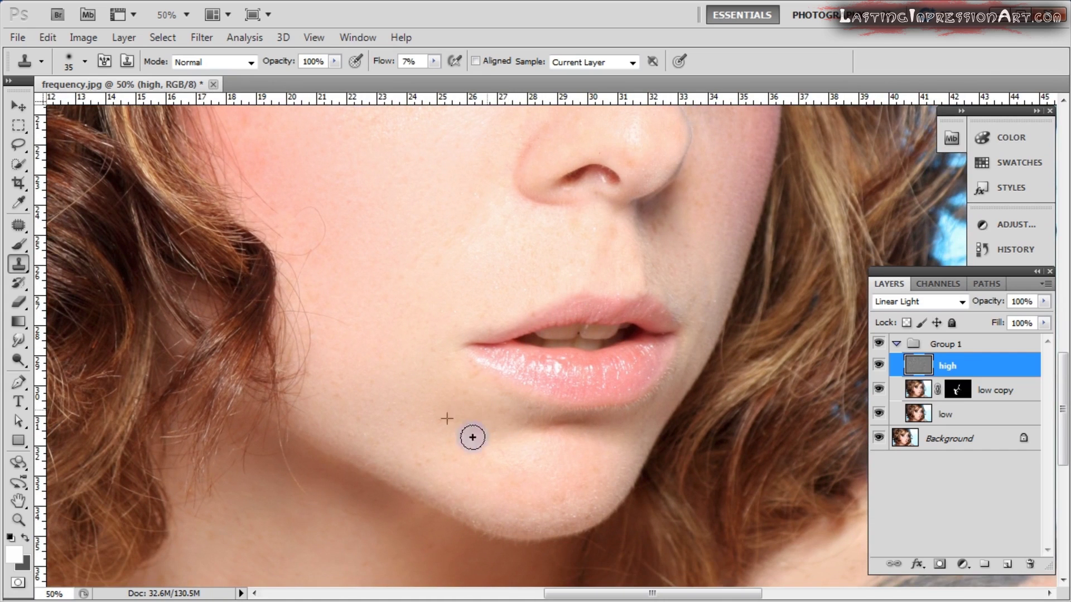
pyautogui.keyDown('ctrl'); pyautogui.keyDown('alt'); pyautogui.click(563, 374); pyautogui.keyUp('alt'); pyautogui.keyUp('ctrl')
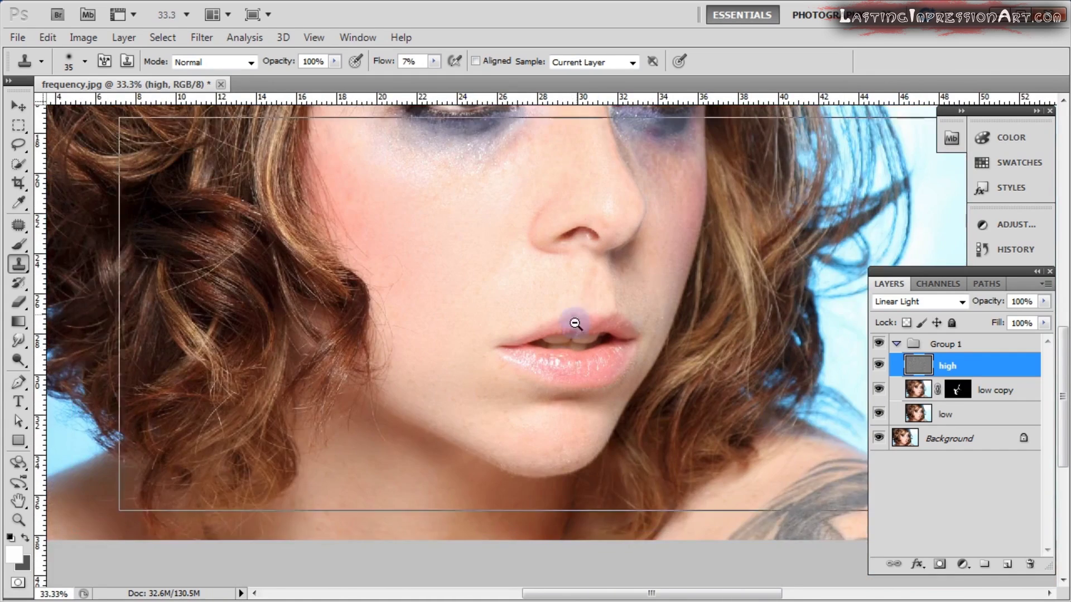
pyautogui.keyDown('ctrl'); pyautogui.keyDown('alt'); pyautogui.click(573, 318); pyautogui.keyUp('alt'); pyautogui.keyUp('ctrl')
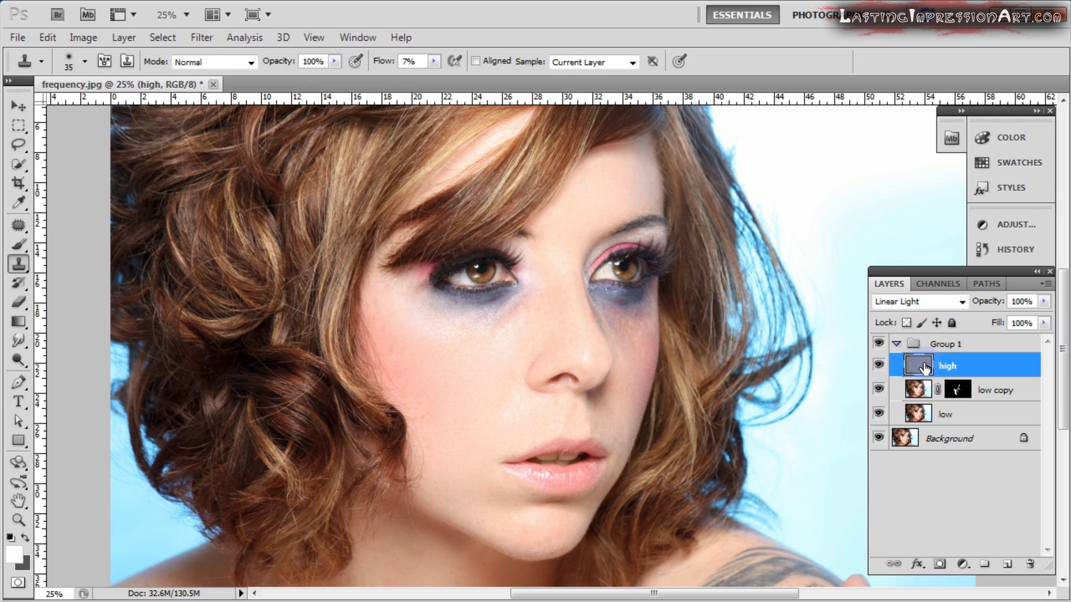
# Duplicate the high layer as "sharpen" in frequency.jpg and compare the portrait with the duplicate hidden and shown
pyautogui.rightClick(926, 368)
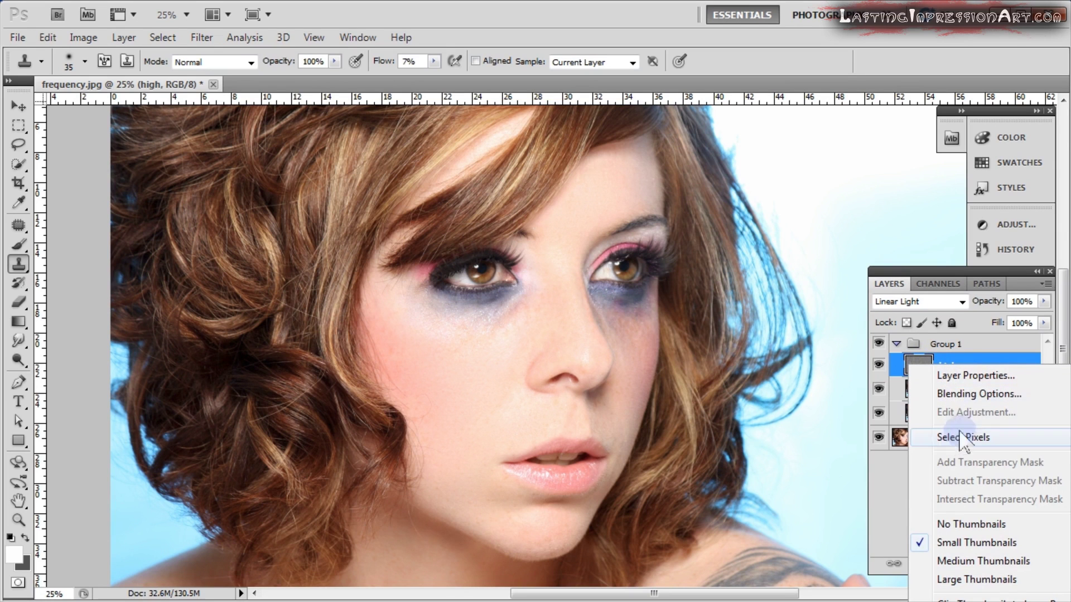
pyautogui.click(982, 365)
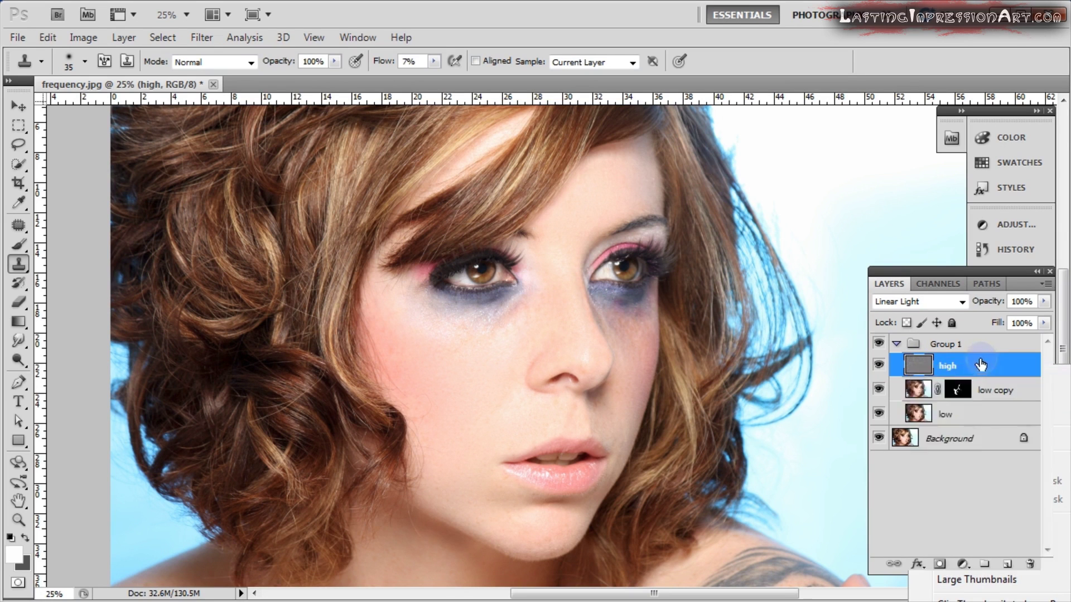
pyautogui.rightClick(979, 360)
pyautogui.click(835, 419)
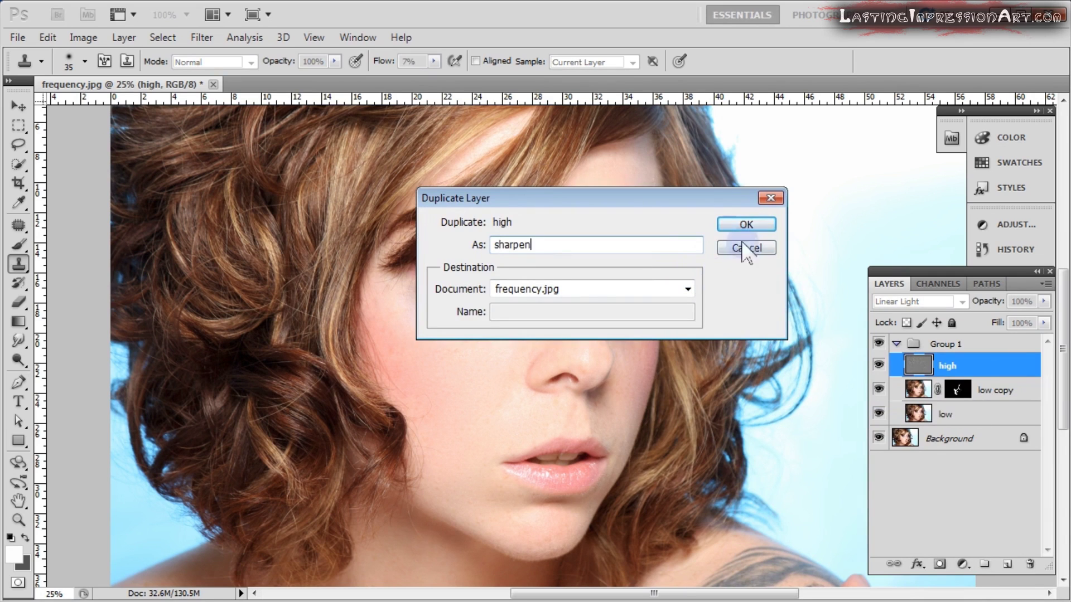
pyautogui.click(747, 225)
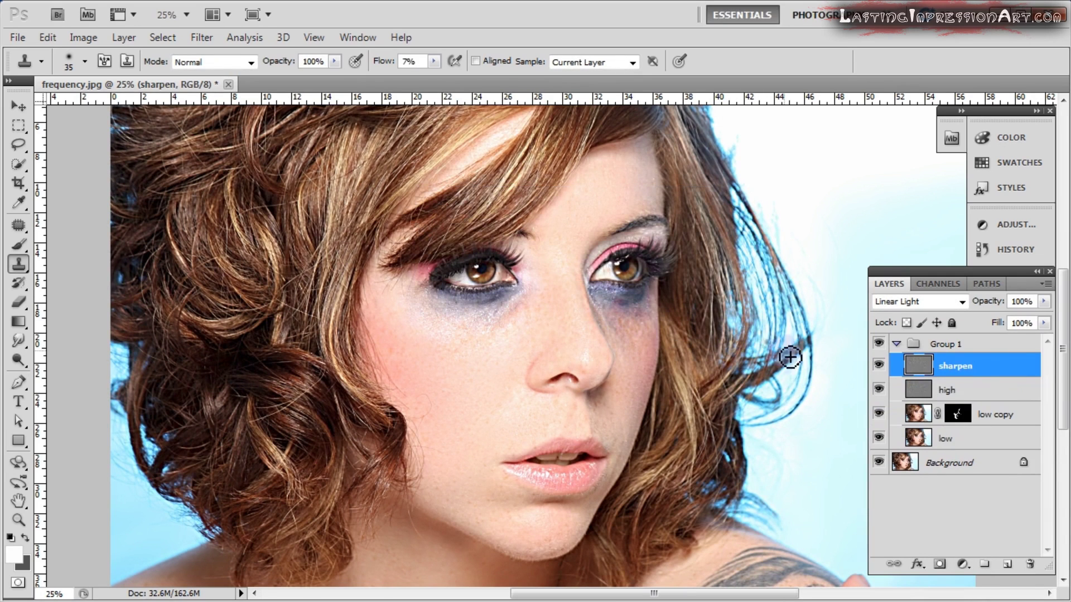
pyautogui.click(879, 365)
pyautogui.click(879, 366)
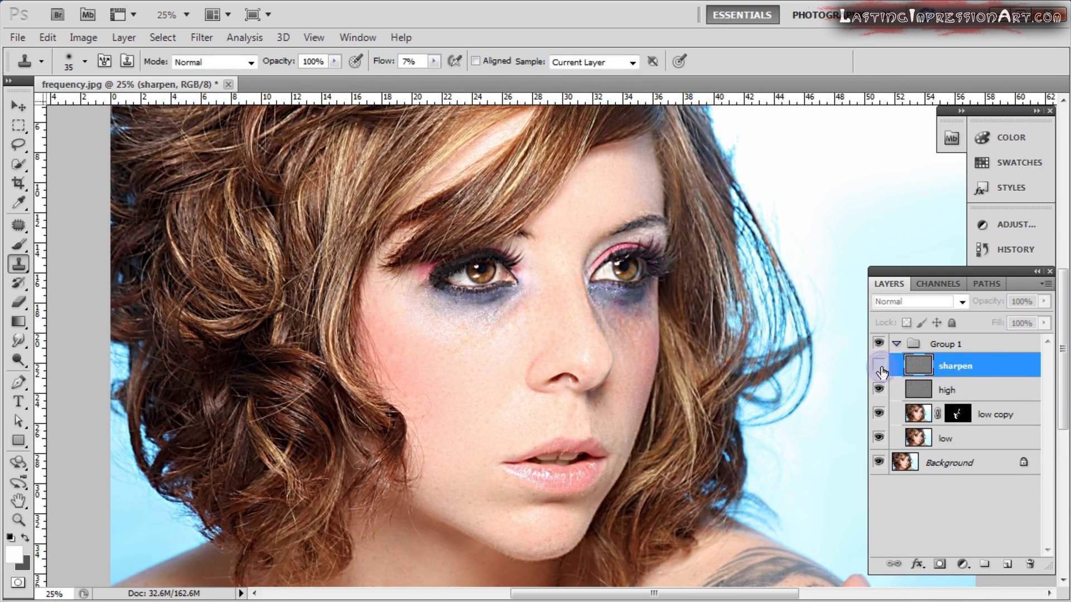
pyautogui.click(879, 366)
pyautogui.click(879, 367)
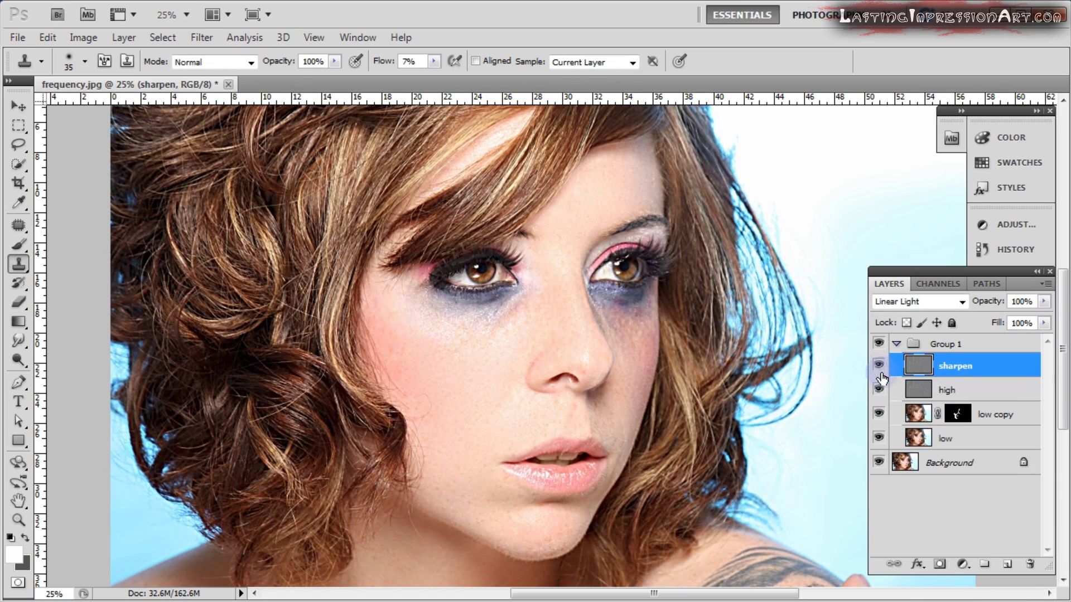
# Hide the sharpen layer with a black mask and paint it white over the near eye, using a 45-pixel brush
pyautogui.keyDown('alt'); pyautogui.click(940, 564); pyautogui.keyUp('alt')
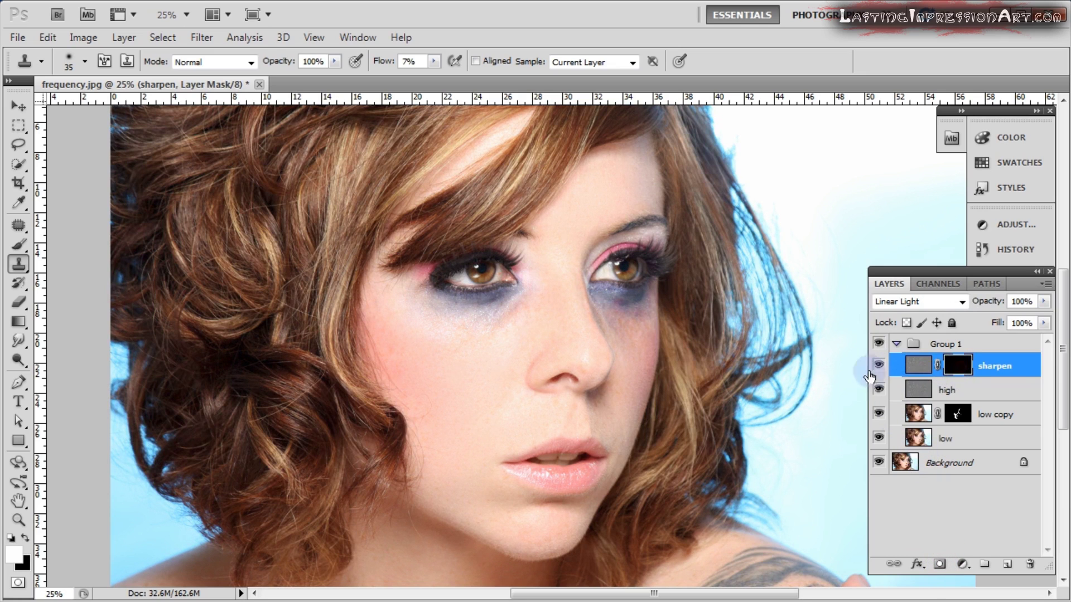
pyautogui.click(19, 244)
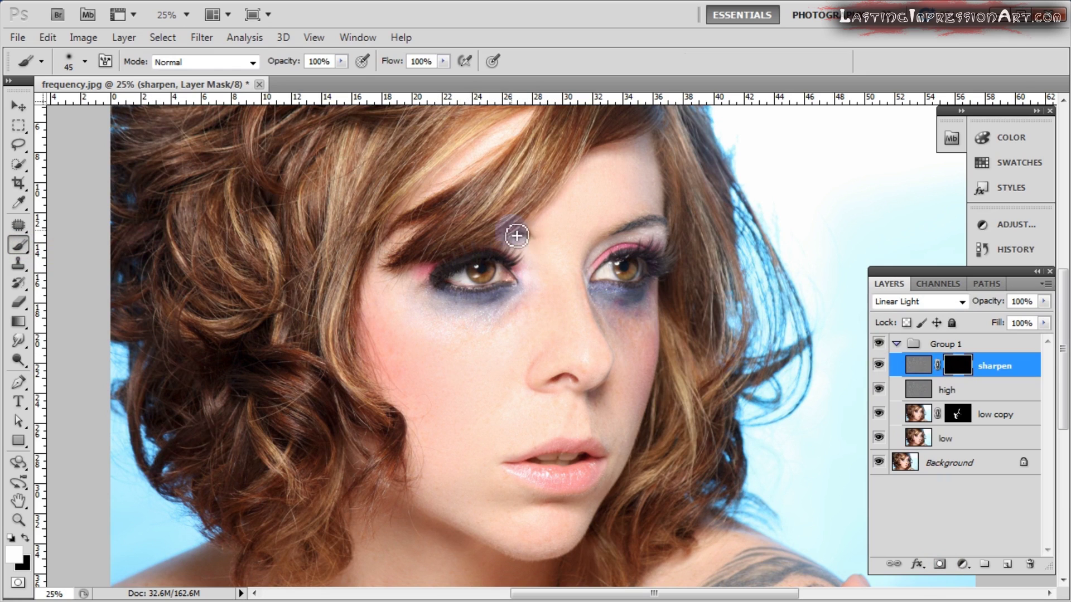
pyautogui.click(516, 298)
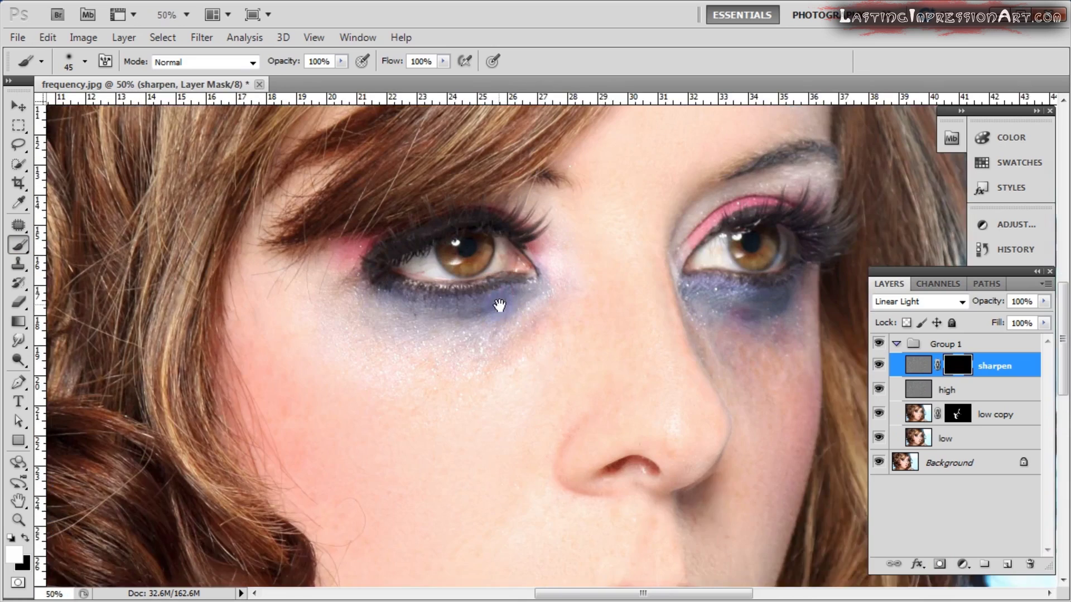
pyautogui.moveTo(499, 305); pyautogui.dragTo(535, 359)
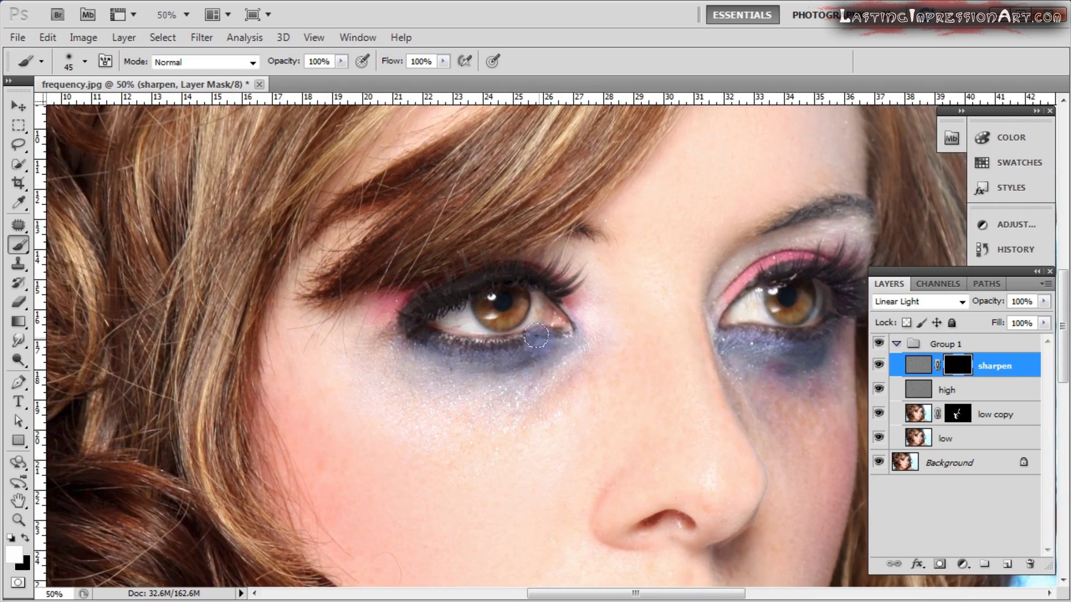
pyautogui.click(538, 318)
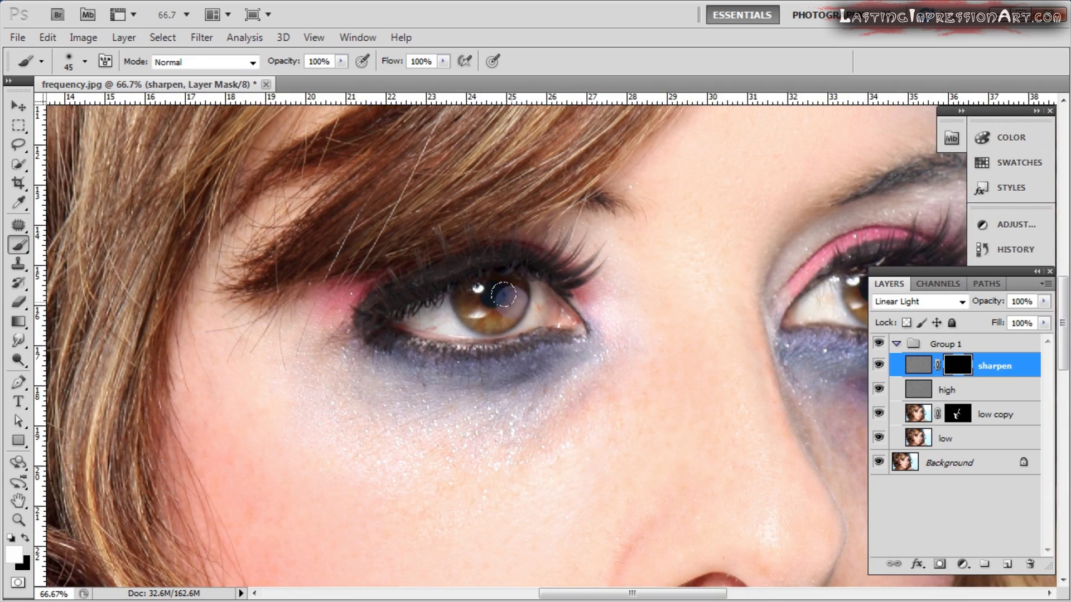
pyautogui.moveTo(479, 273)
pyautogui.mouseDown()
pyautogui.moveTo(489, 292)
pyautogui.moveTo(482, 270)
pyautogui.moveTo(462, 271)
pyautogui.moveTo(470, 319)
pyautogui.moveTo(460, 294)
pyautogui.moveTo(501, 296)
pyautogui.moveTo(490, 295)
pyautogui.moveTo(537, 257)
pyautogui.moveTo(562, 275)
pyautogui.moveTo(581, 262)
pyautogui.moveTo(485, 236)
pyautogui.moveTo(386, 275)
pyautogui.moveTo(391, 322)
pyautogui.moveTo(445, 336)
pyautogui.moveTo(555, 328)
pyautogui.moveTo(568, 310)
pyautogui.mouseUp()
# Compare the near eye with the sharpen layer hidden and shown
pyautogui.click(879, 366)
pyautogui.click(879, 366)
pyautogui.click(880, 366)
pyautogui.click(879, 366)
pyautogui.click(880, 366)
pyautogui.click(879, 366)
pyautogui.click(879, 366)
pyautogui.click(879, 366)
# Paint the sharpen mask white over the far eye and the lips
pyautogui.moveTo(859, 267)
pyautogui.mouseDown()
pyautogui.moveTo(688, 229)
pyautogui.moveTo(731, 207)
pyautogui.moveTo(792, 245)
pyautogui.moveTo(714, 203)
pyautogui.moveTo(644, 242)
pyautogui.moveTo(658, 290)
pyautogui.moveTo(725, 251)
pyautogui.mouseUp()
pyautogui.press('h')
pyautogui.moveTo(647, 240); pyautogui.dragTo(642, 233)
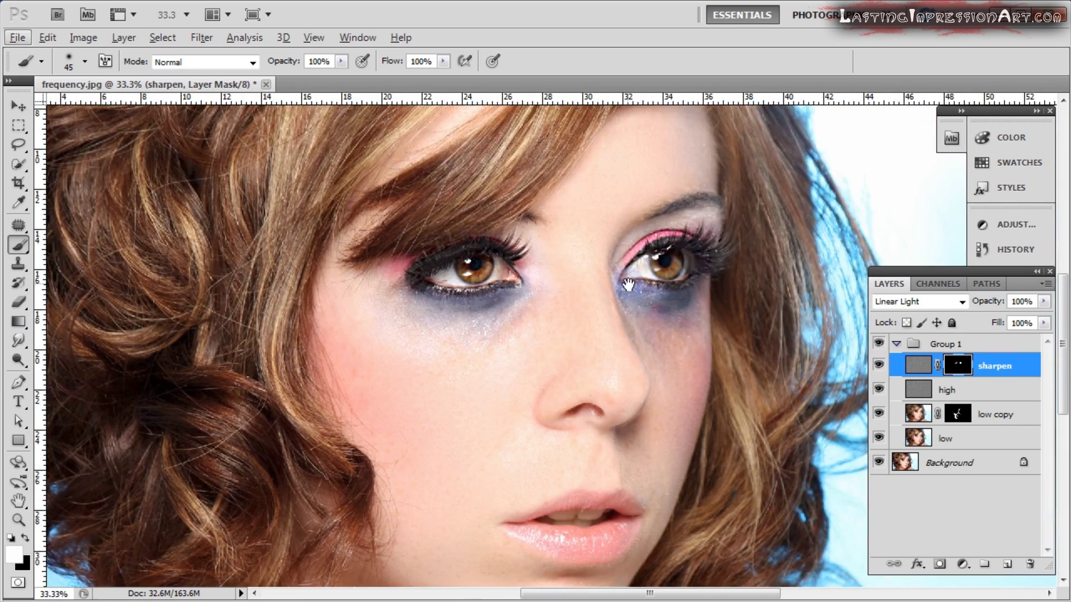
pyautogui.scroll(-5, 621, 251)
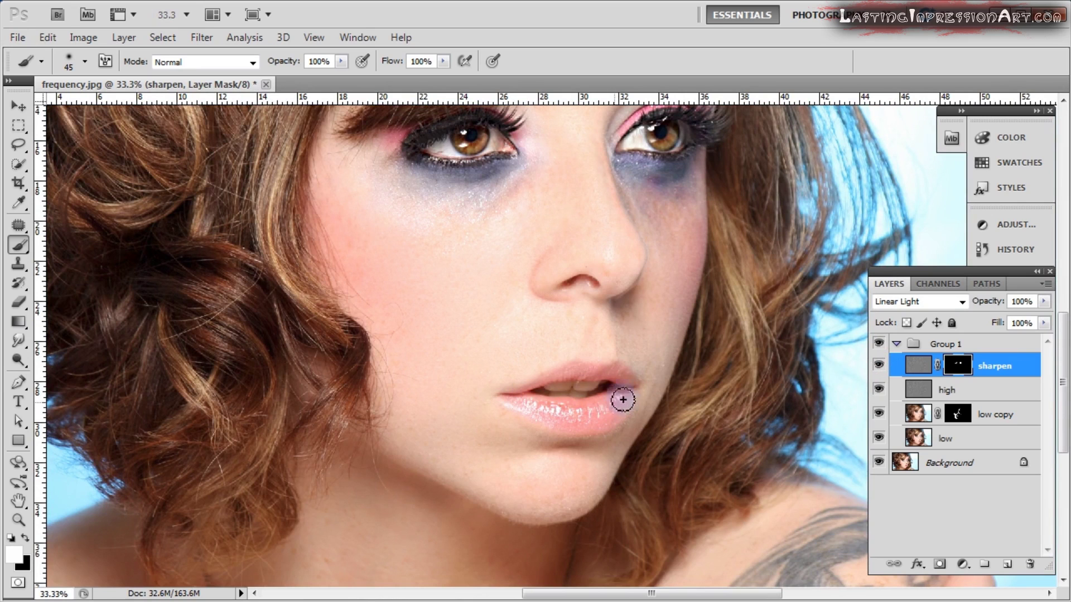
# Paint the sharpen mask white over the bangs and the hair above the near temple, using a 100-pixel brush
pyautogui.scroll(5, 594, 312)
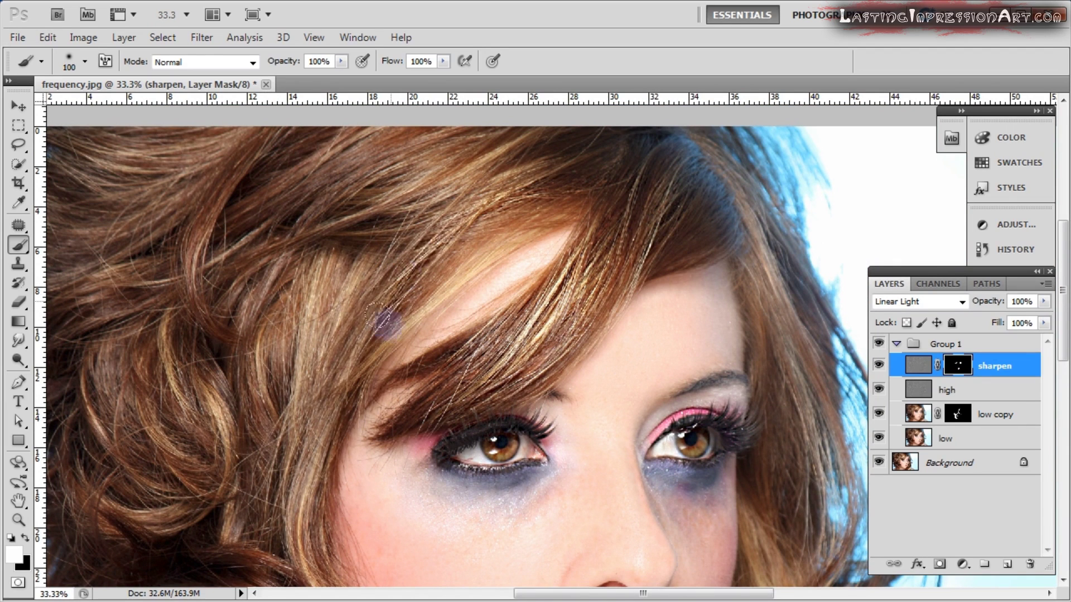
pyautogui.moveTo(293, 333)
pyautogui.mouseDown()
pyautogui.moveTo(262, 302)
pyautogui.moveTo(436, 184)
pyautogui.moveTo(407, 194)
pyautogui.moveTo(404, 156)
pyautogui.moveTo(330, 196)
pyautogui.moveTo(311, 222)
pyautogui.moveTo(327, 253)
pyautogui.moveTo(365, 266)
pyautogui.mouseUp()
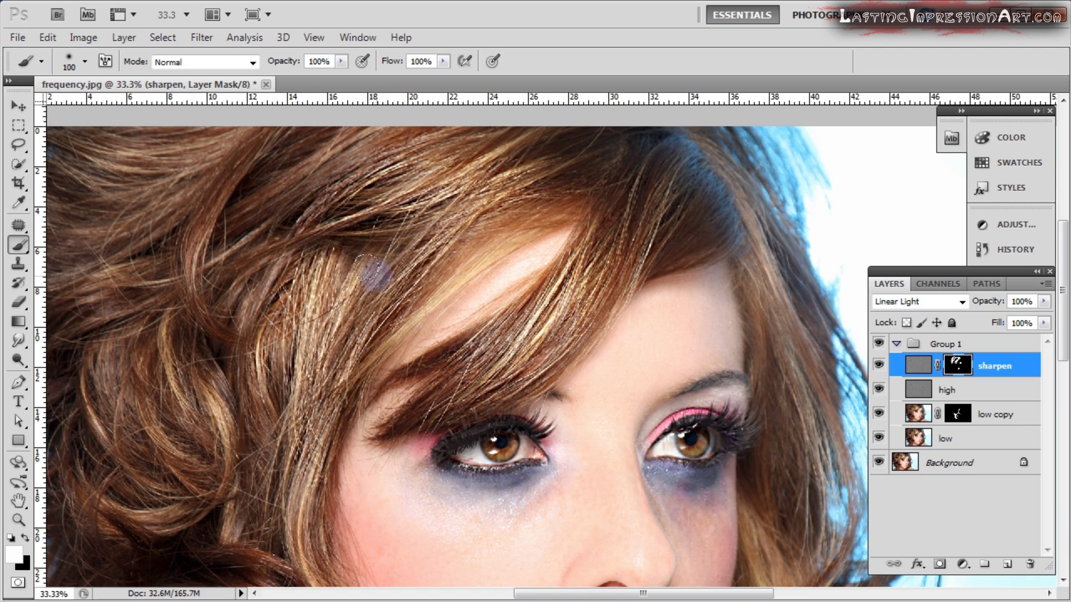
pyautogui.keyDown('alt'); pyautogui.click(394, 255); pyautogui.keyUp('alt')
# Soften the sharpening in the bangs by painting the sharpen mask with black at 9% flow
pyautogui.press('h')
pyautogui.moveTo(560, 295)
pyautogui.mouseDown()
pyautogui.moveTo(535, 279)
pyautogui.moveTo(555, 281)
pyautogui.mouseUp()
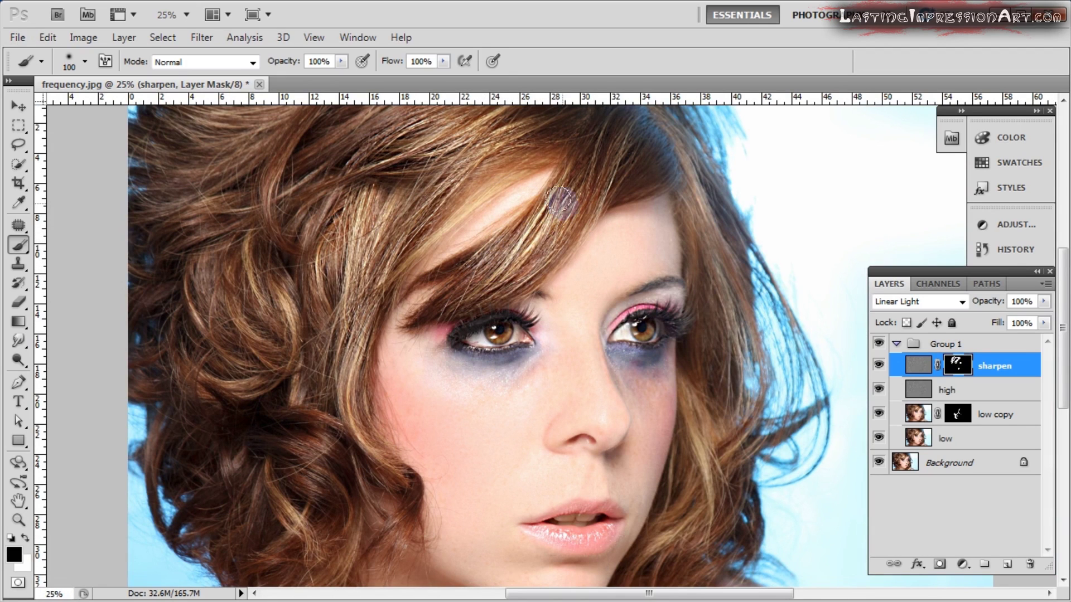
pyautogui.click(443, 61)
pyautogui.click(366, 77)
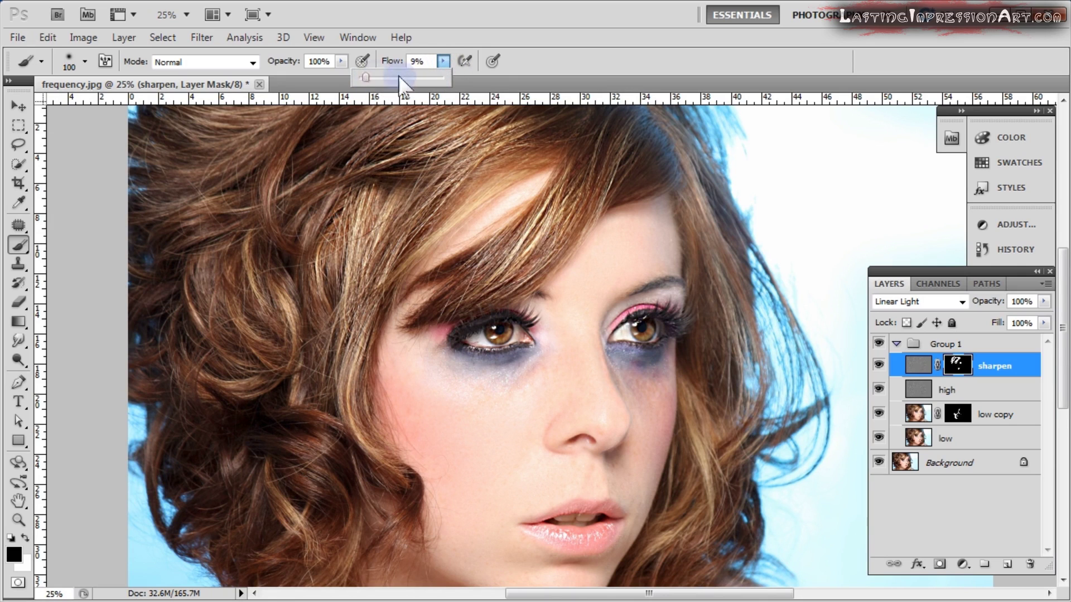
pyautogui.click(556, 208)
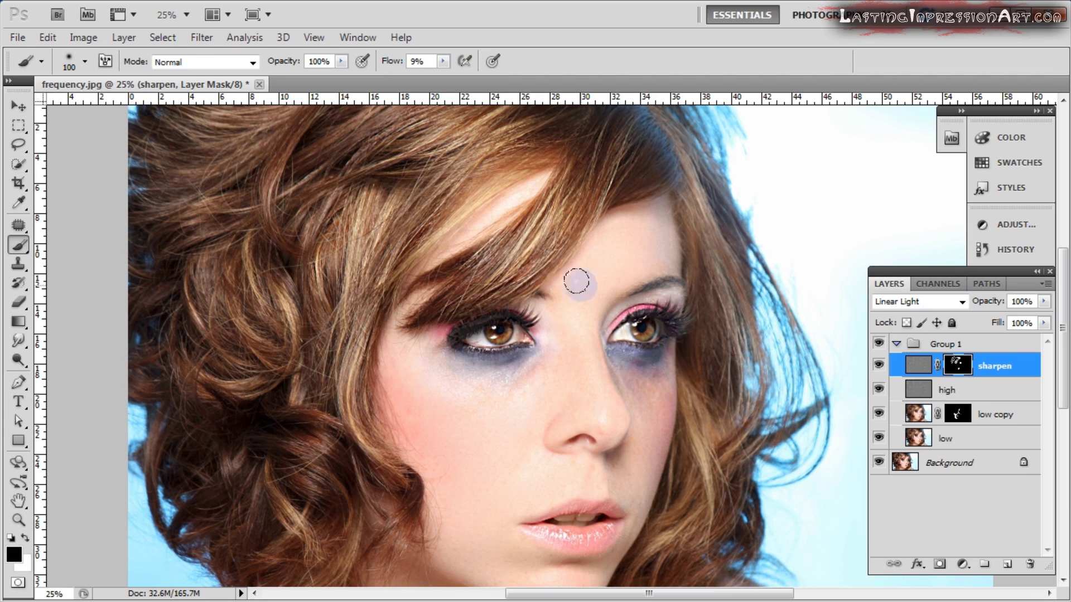
# Enlarge the brush to 185 pixels and paint the sharpen mask white over the hair beside the far cheek
pyautogui.rightClick(452, 282)
pyautogui.moveTo(550, 319); pyautogui.dragTo(577, 319)
pyautogui.press('Return')
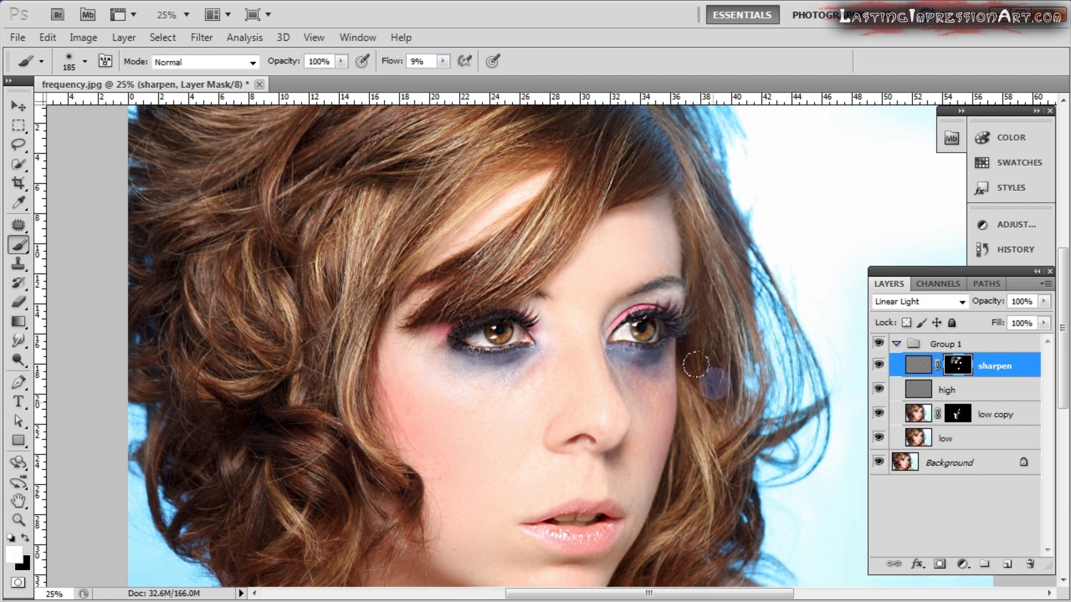
pyautogui.moveTo(702, 329)
pyautogui.mouseDown()
pyautogui.moveTo(423, 193)
pyautogui.moveTo(349, 249)
pyautogui.moveTo(275, 264)
pyautogui.moveTo(289, 190)
pyautogui.moveTo(268, 228)
pyautogui.moveTo(241, 155)
pyautogui.moveTo(211, 152)
pyautogui.moveTo(302, 135)
pyautogui.moveTo(166, 120)
pyautogui.moveTo(239, 114)
pyautogui.moveTo(197, 118)
pyautogui.moveTo(205, 88)
pyautogui.moveTo(332, 130)
pyautogui.moveTo(356, 125)
pyautogui.moveTo(339, 142)
pyautogui.moveTo(304, 339)
pyautogui.moveTo(308, 442)
pyautogui.moveTo(316, 430)
pyautogui.moveTo(351, 463)
pyautogui.moveTo(359, 455)
pyautogui.moveTo(306, 517)
pyautogui.moveTo(248, 506)
pyautogui.moveTo(188, 459)
pyautogui.moveTo(198, 438)
pyautogui.moveTo(165, 319)
pyautogui.moveTo(218, 350)
pyautogui.moveTo(256, 252)
pyautogui.moveTo(307, 296)
pyautogui.moveTo(332, 380)
pyautogui.moveTo(348, 329)
pyautogui.moveTo(348, 247)
pyautogui.moveTo(424, 154)
pyautogui.moveTo(585, 357)
pyautogui.moveTo(675, 423)
pyautogui.mouseUp()
pyautogui.keyDown('alt'); pyautogui.click(673, 409); pyautogui.keyUp('alt')
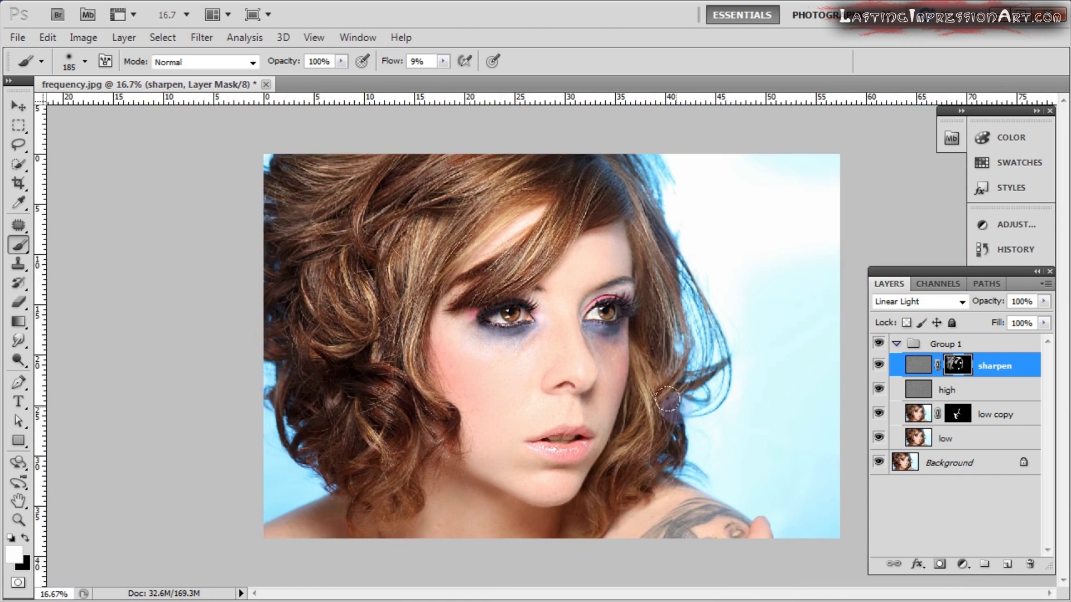